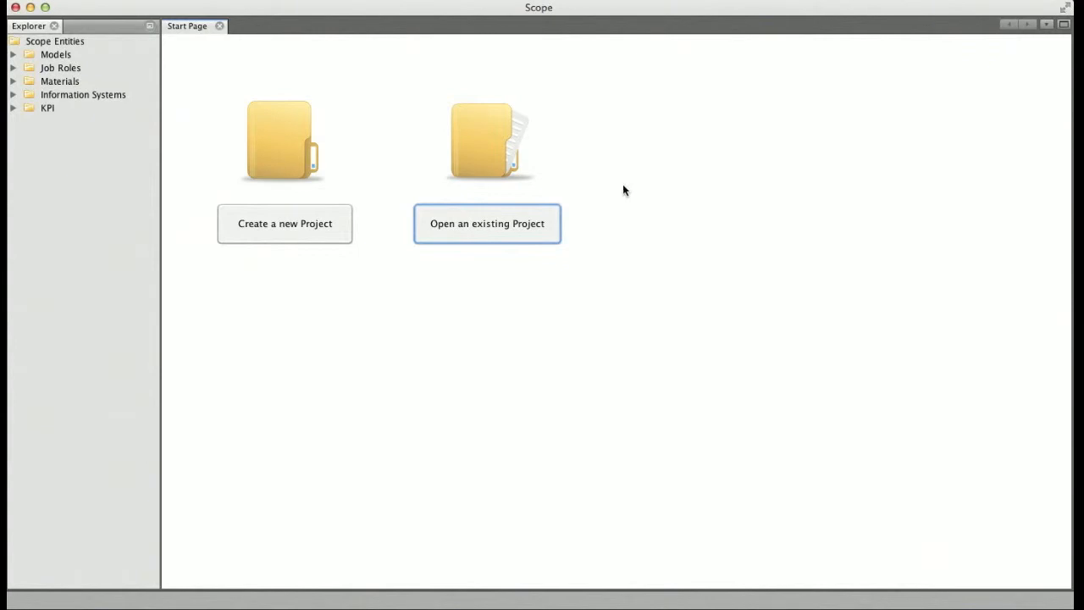
Create a new project file named ACME in the Scope (.tmf) format
{"action": "left_click", "coordinate": [266, 227]}
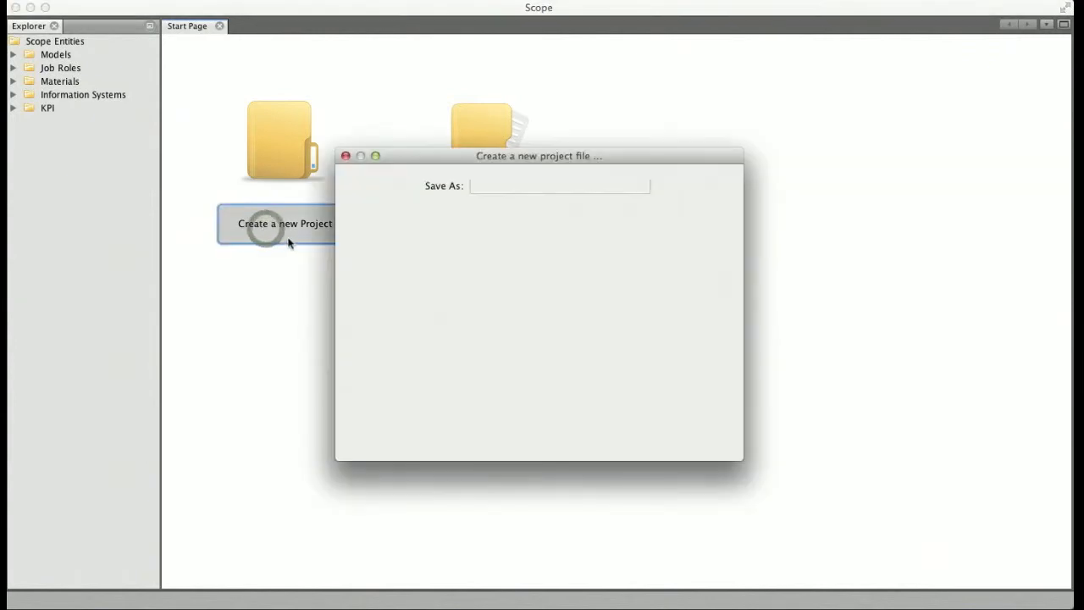
{"action": "left_click", "coordinate": [500, 186]}
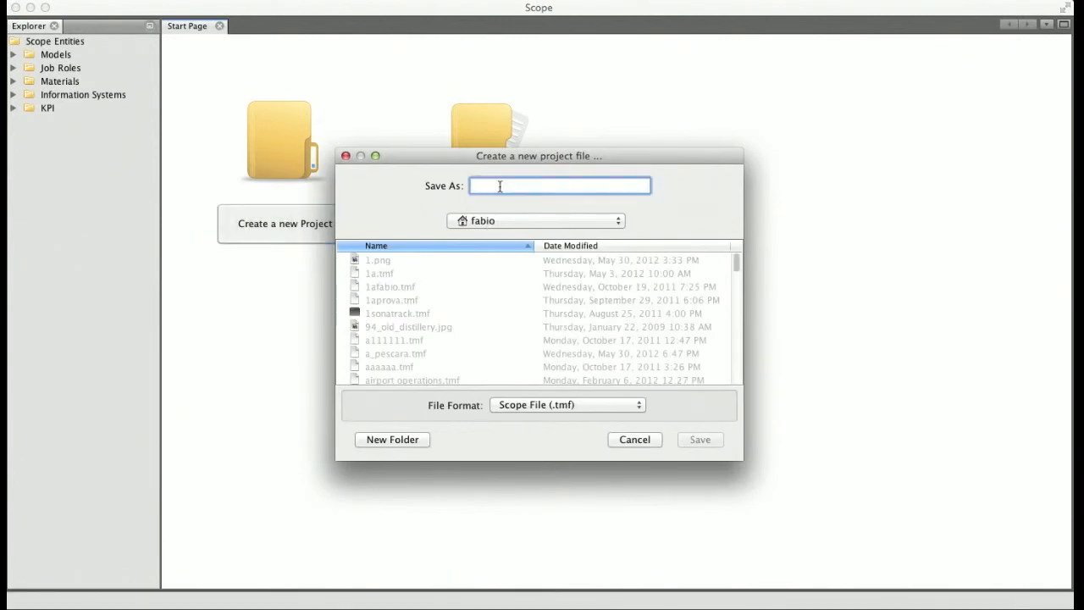
{"action": "type", "text": "A"}
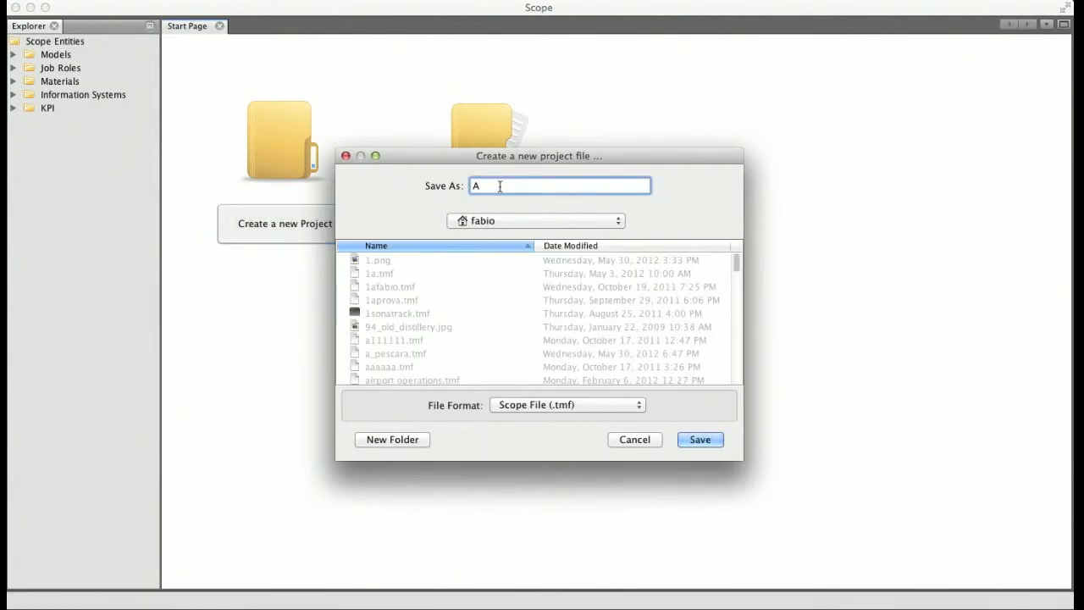
{"action": "type", "text": "CME"}
{"action": "left_click", "coordinate": [712, 447]}
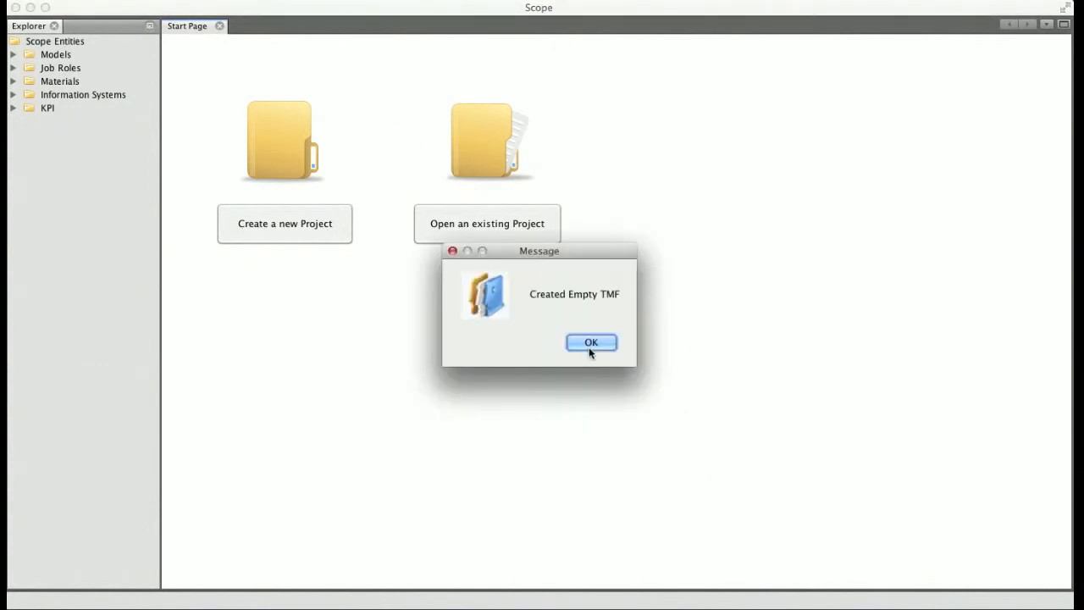
{"action": "left_click", "coordinate": [592, 343]}
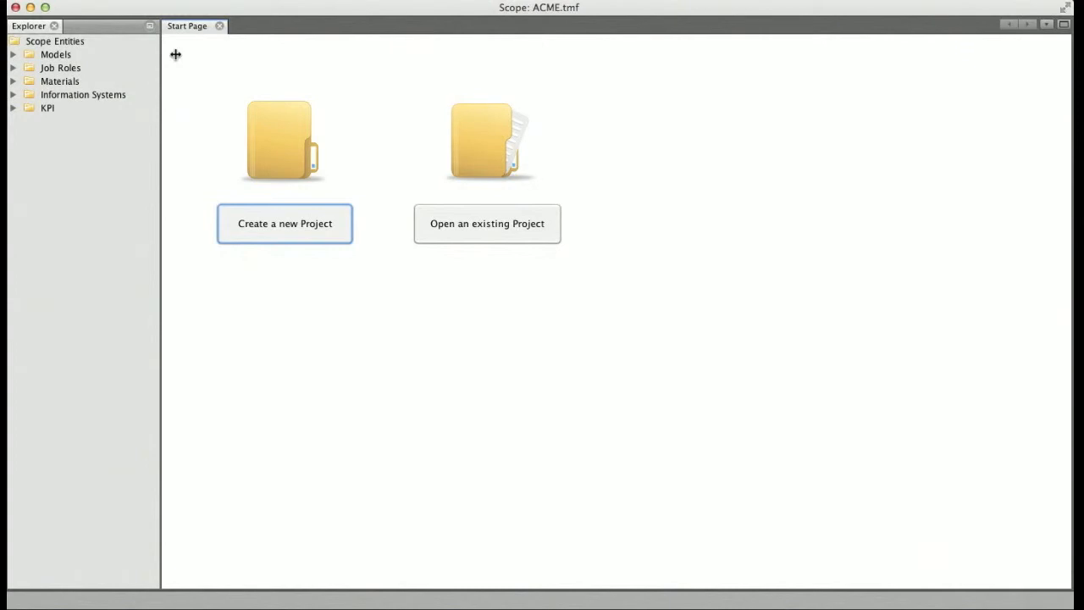
Create a new model named "General operations"
{"action": "right_click", "coordinate": [61, 57]}
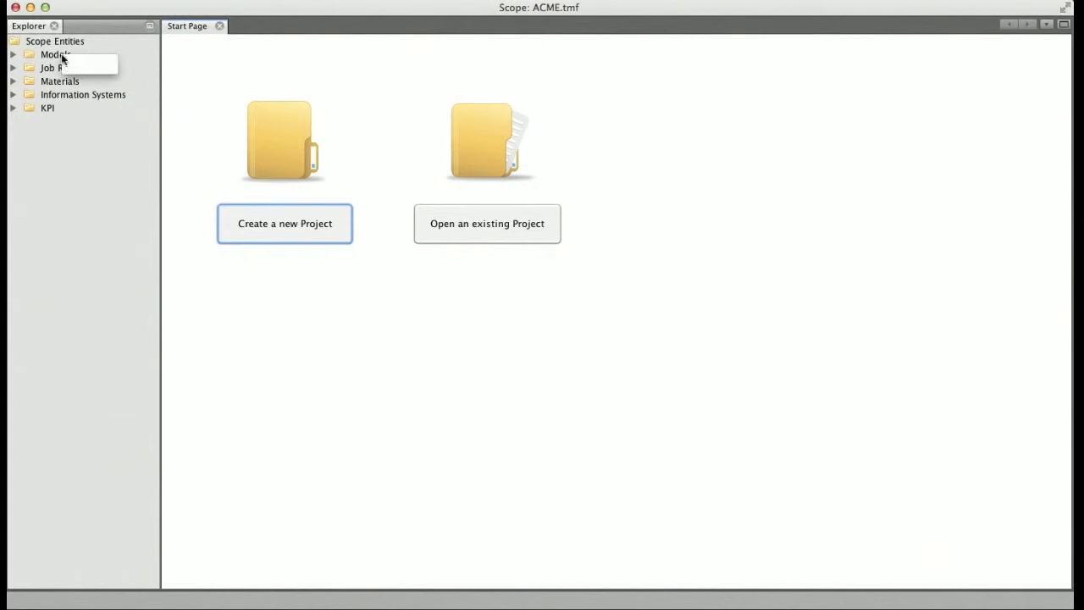
{"action": "left_click", "coordinate": [88, 65]}
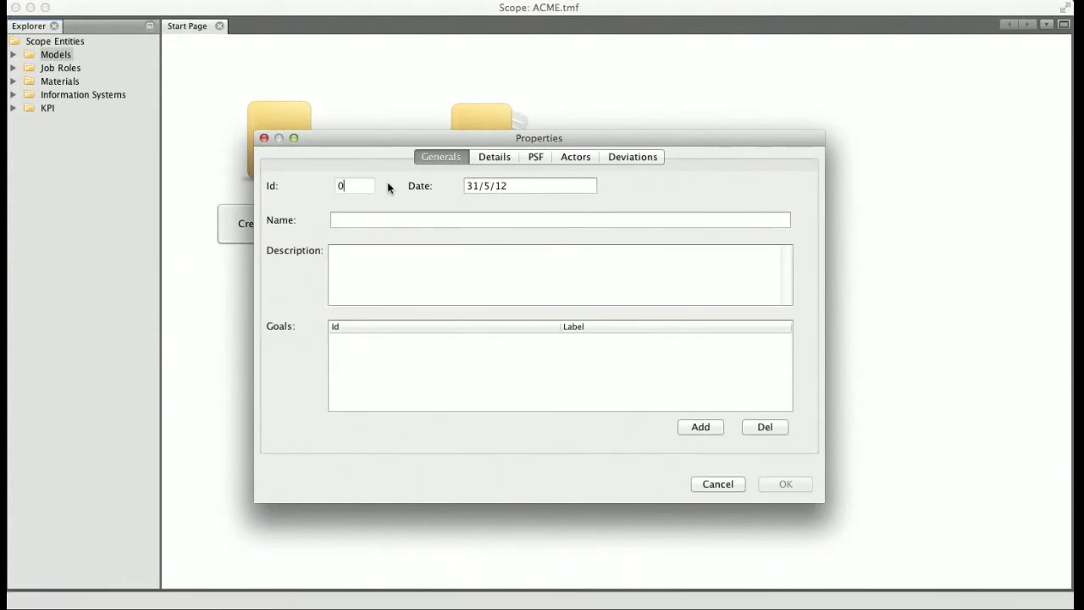
{"action": "left_click", "coordinate": [412, 218]}
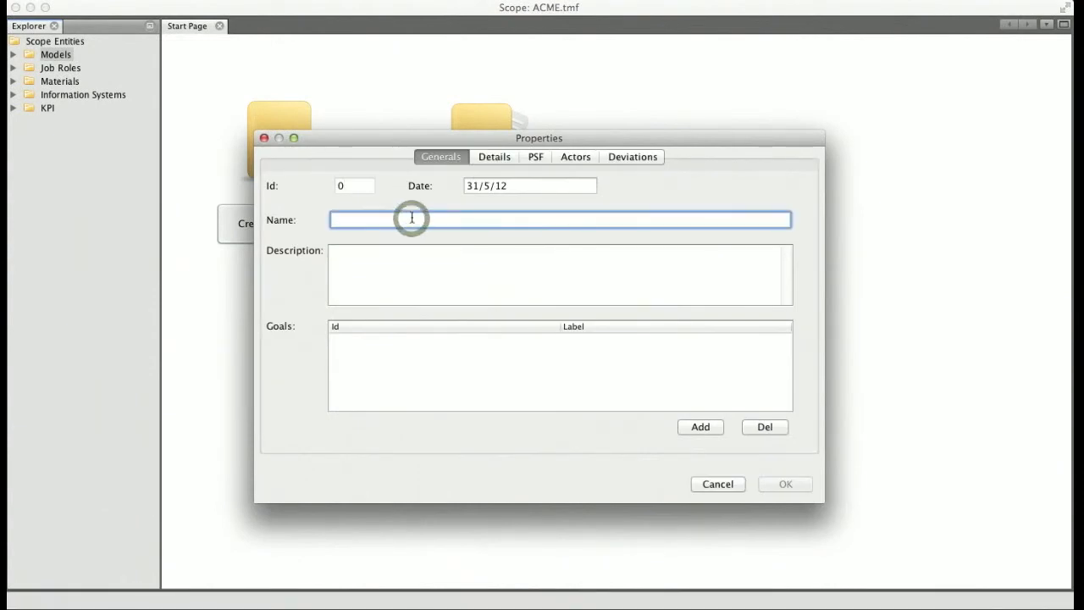
{"action": "type", "text": "Ceneral o"}
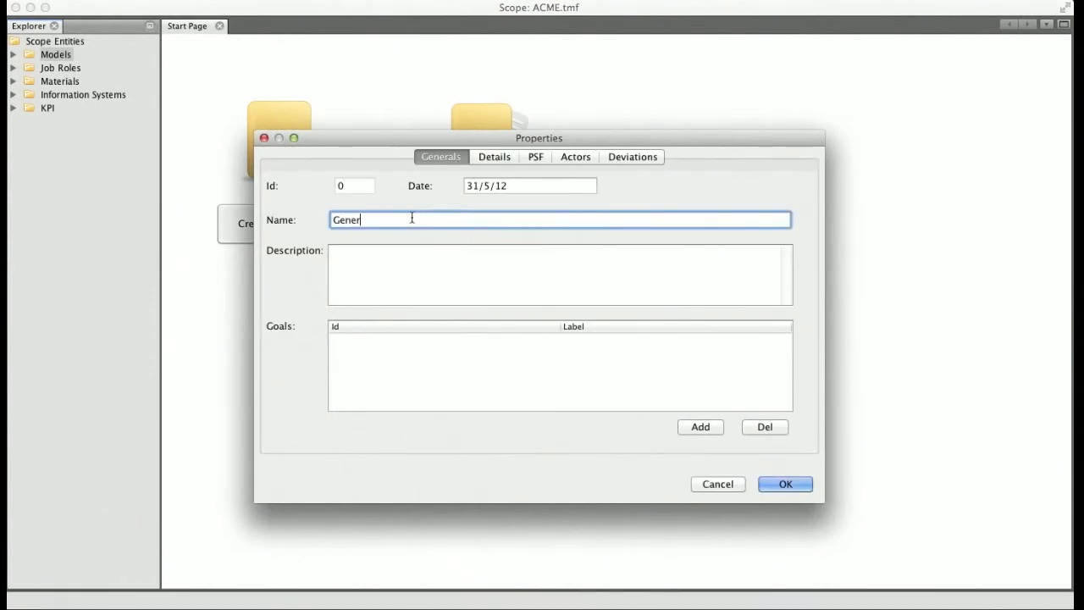
{"action": "type", "text": "perations"}
{"action": "left_click", "coordinate": [802, 483]}
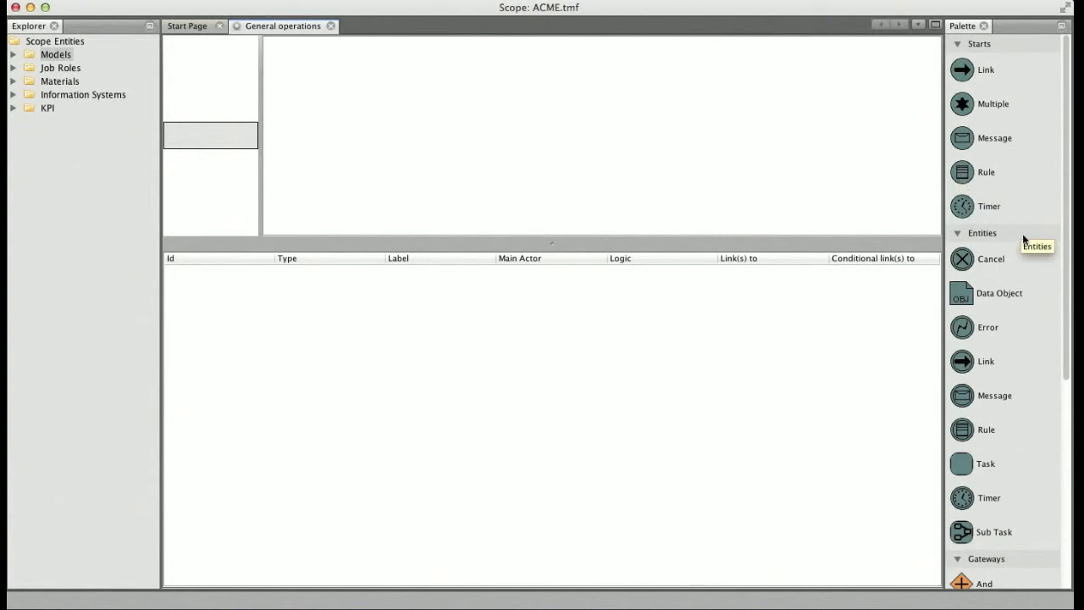
Place a Sub Task in the General operations diagram and label it "De-icing procedure"
{"action": "left_click", "coordinate": [988, 534]}
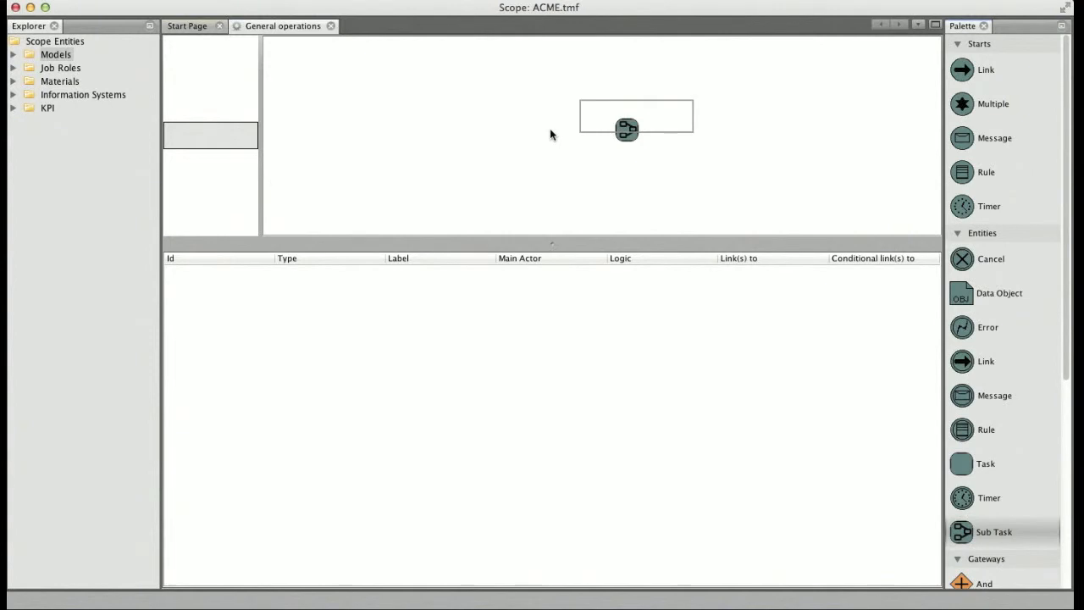
{"action": "left_click", "coordinate": [599, 150]}
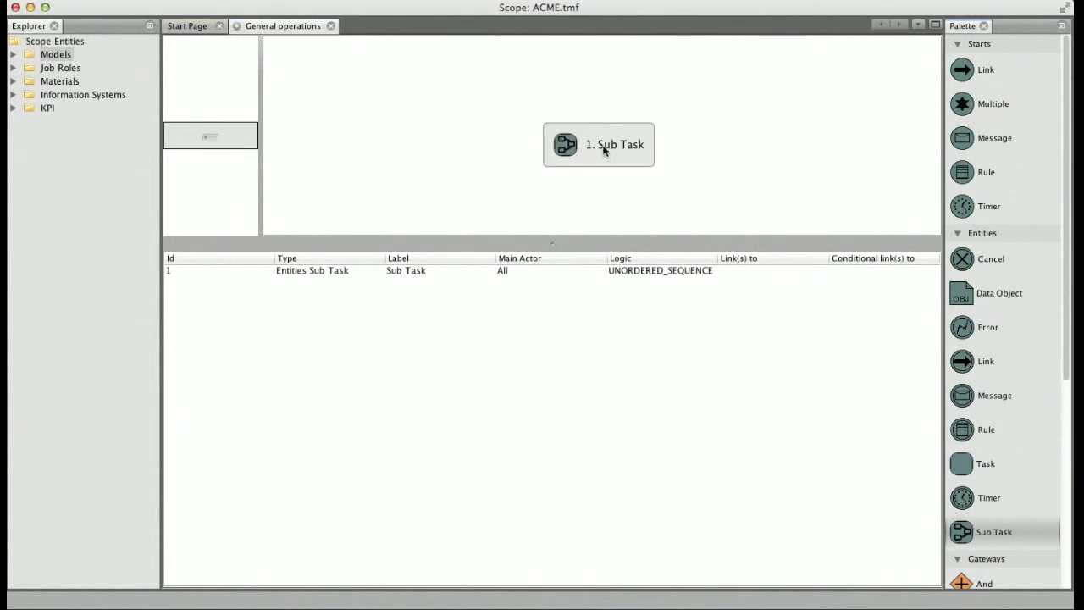
{"action": "right_click", "coordinate": [604, 150]}
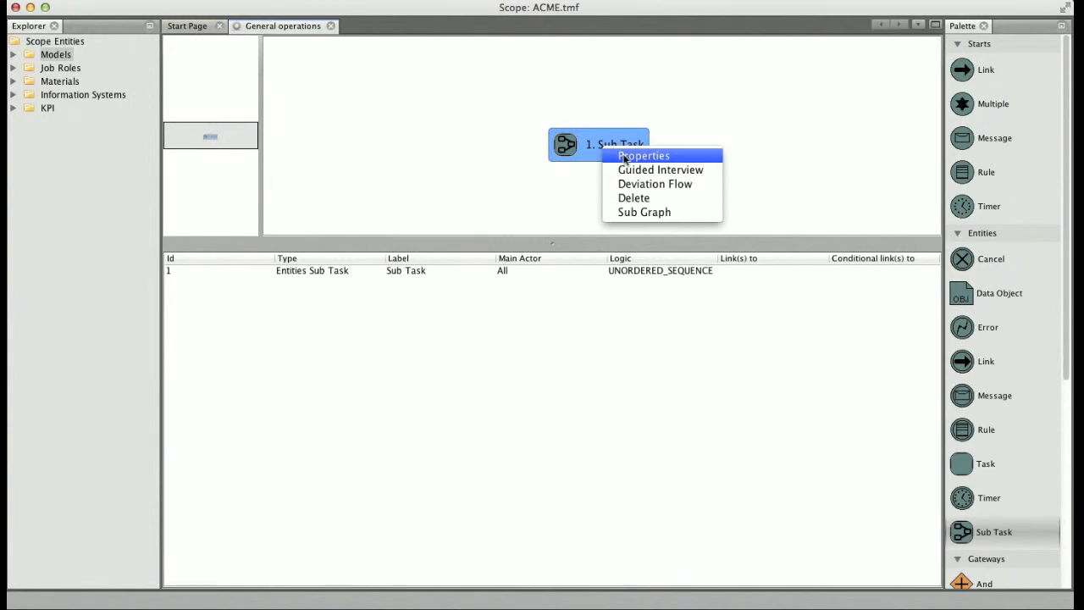
{"action": "left_click", "coordinate": [625, 156]}
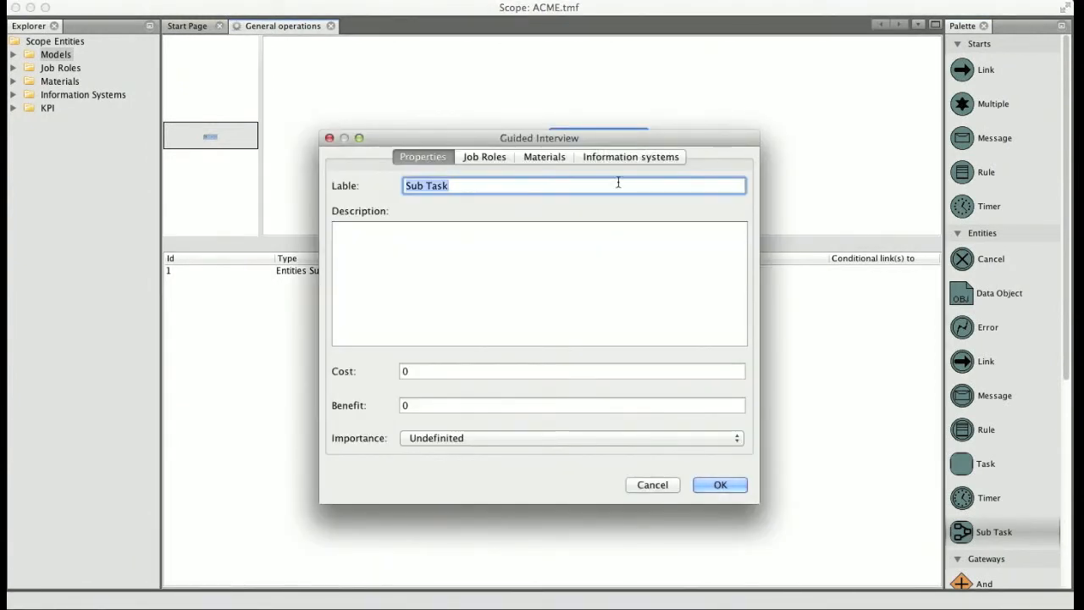
{"action": "type", "text": "De"}
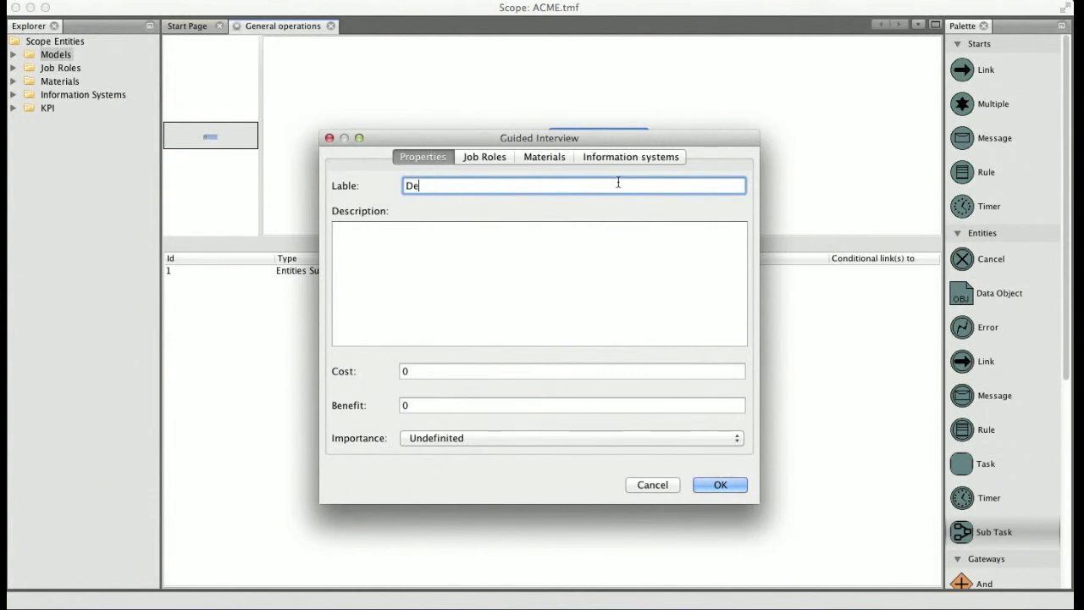
{"action": "type", "text": "-icing procedure"}
{"action": "left_click", "coordinate": [719, 484]}
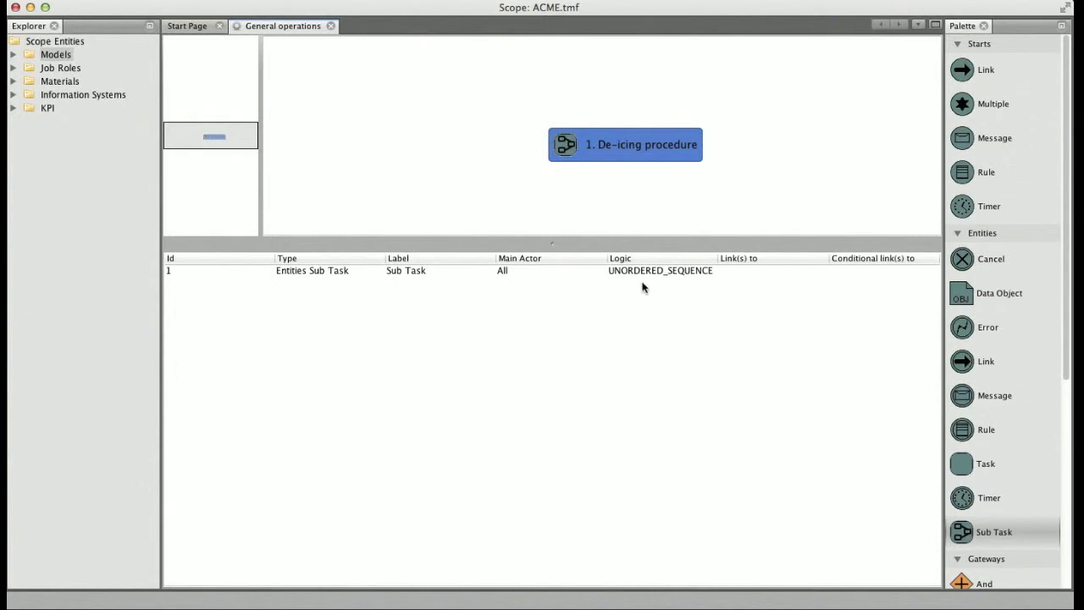
{"action": "left_click", "coordinate": [609, 199]}
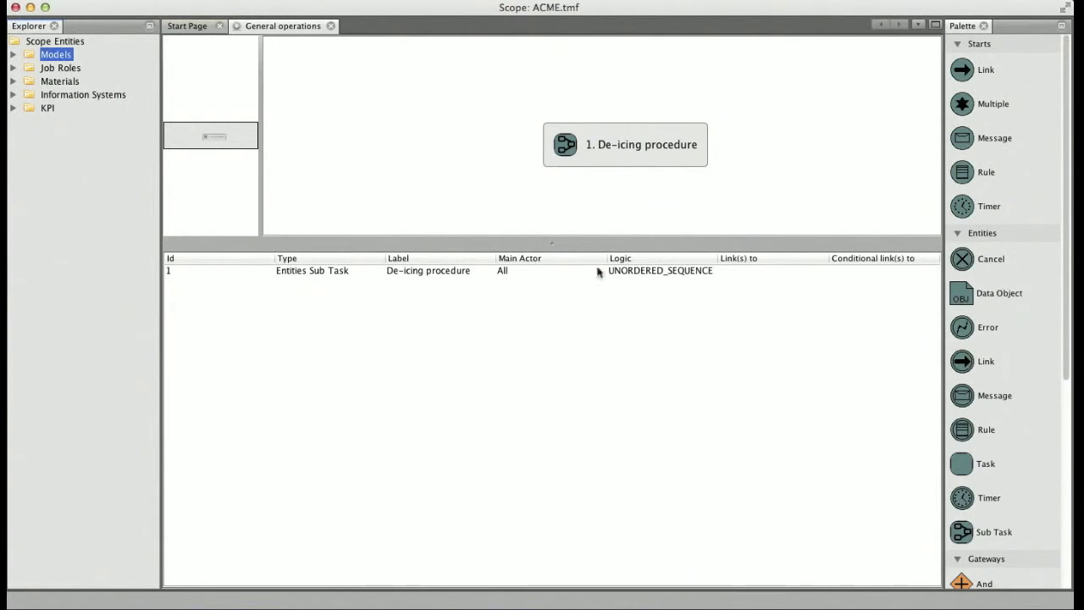
Open the sub graph of the De-icing procedure sub task and place a Message start event in it
{"action": "right_click", "coordinate": [578, 143]}
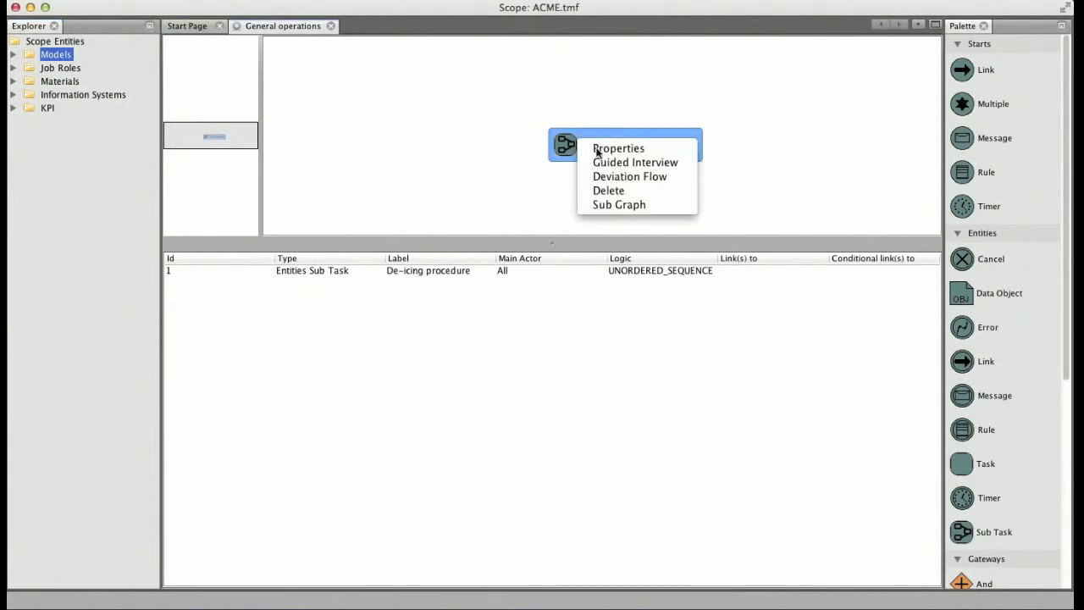
{"action": "left_click", "coordinate": [619, 206]}
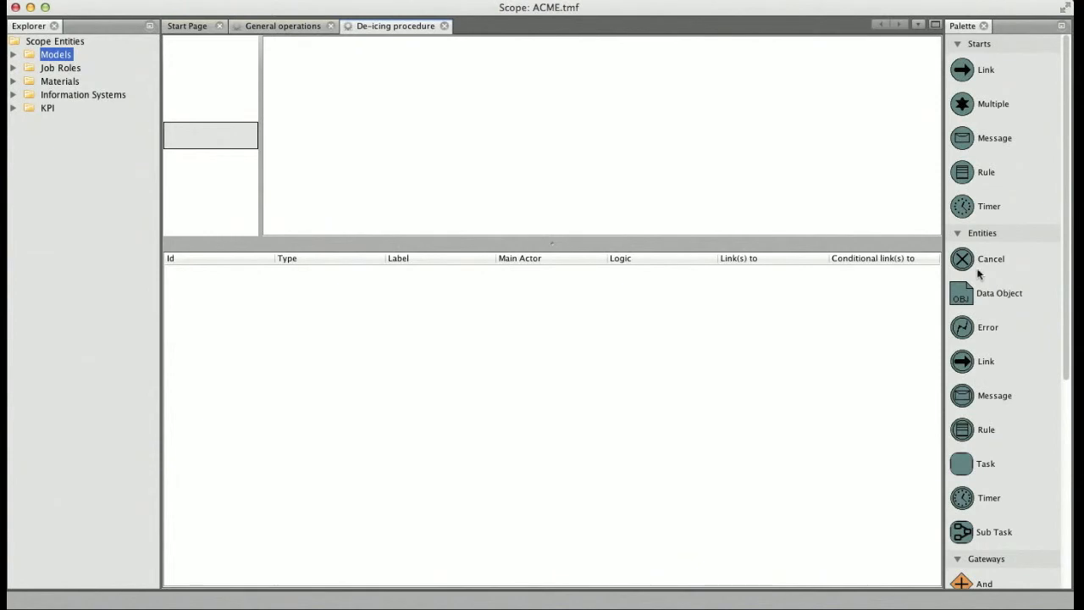
{"action": "left_click", "coordinate": [963, 142]}
{"action": "left_click", "coordinate": [617, 110]}
Label the Message start event "Pilot request deicing"
{"action": "right_click", "coordinate": [637, 125]}
{"action": "left_click", "coordinate": [651, 132]}
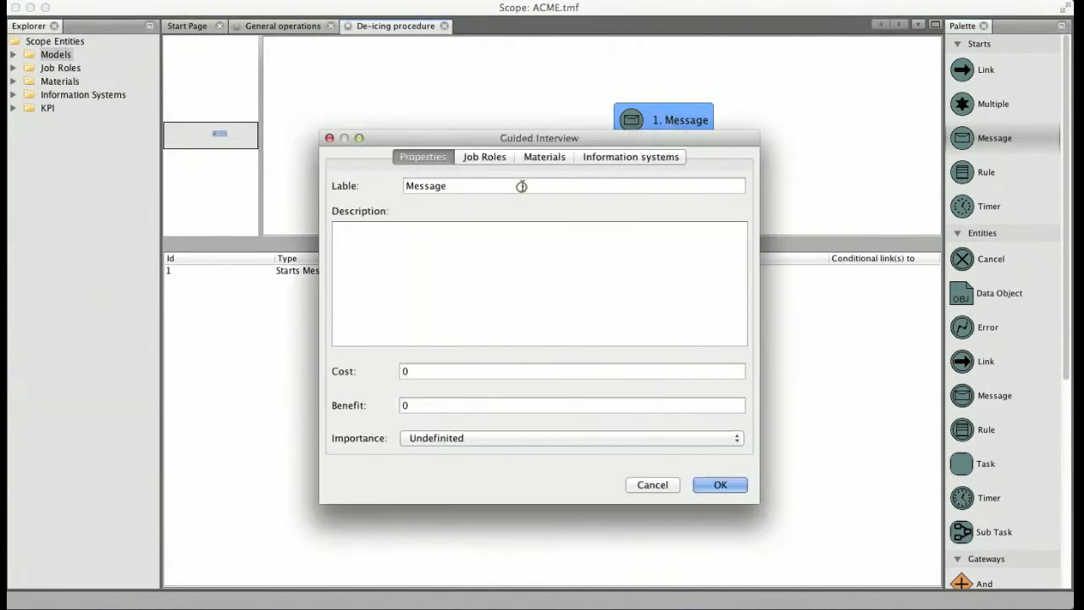
{"action": "double_click", "coordinate": [521, 187]}
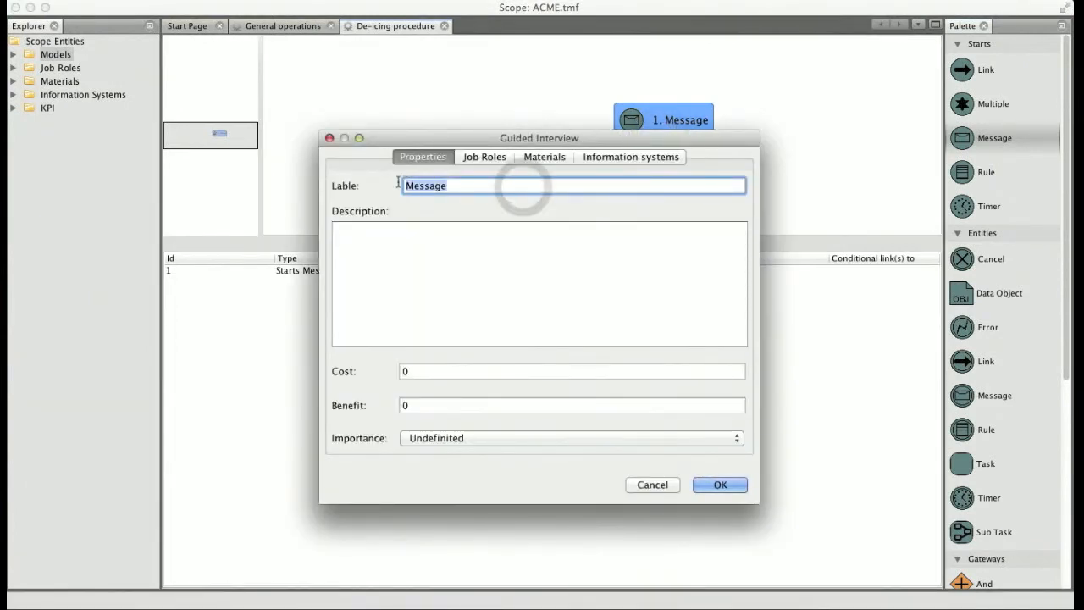
{"action": "type", "text": "Pilot request deicing"}
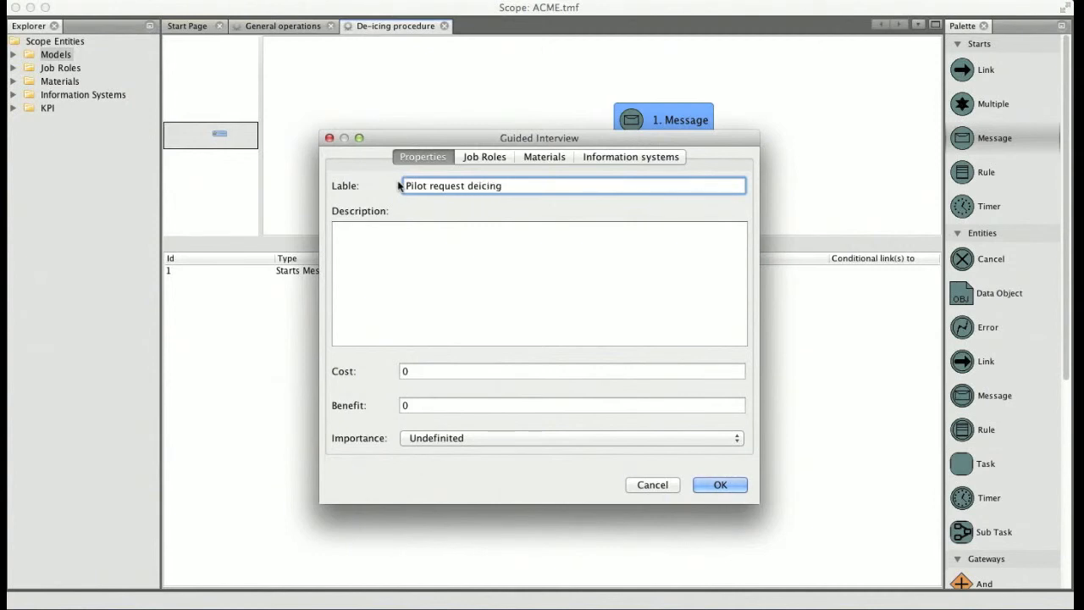
{"action": "left_click", "coordinate": [712, 488]}
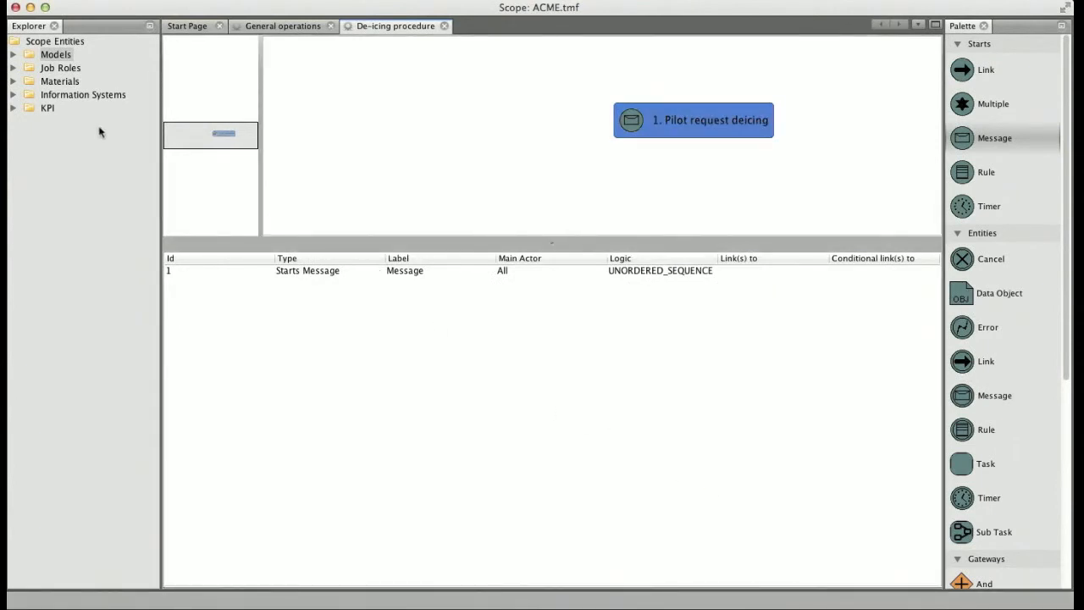
Create a new job role named "Pilot"
{"action": "right_click", "coordinate": [59, 73]}
{"action": "left_click", "coordinate": [71, 78]}
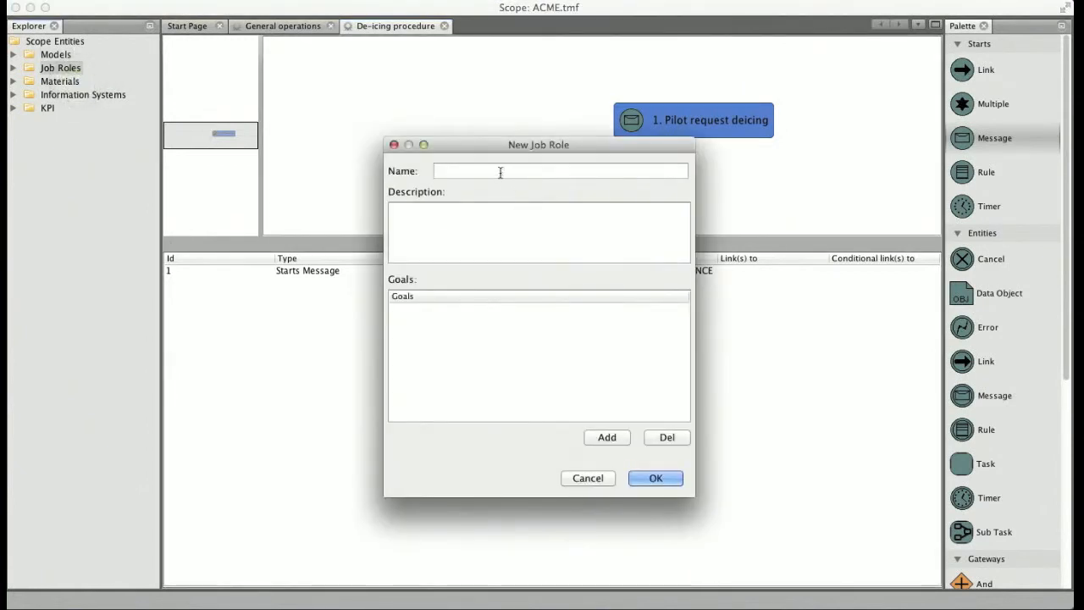
{"action": "left_click", "coordinate": [501, 172]}
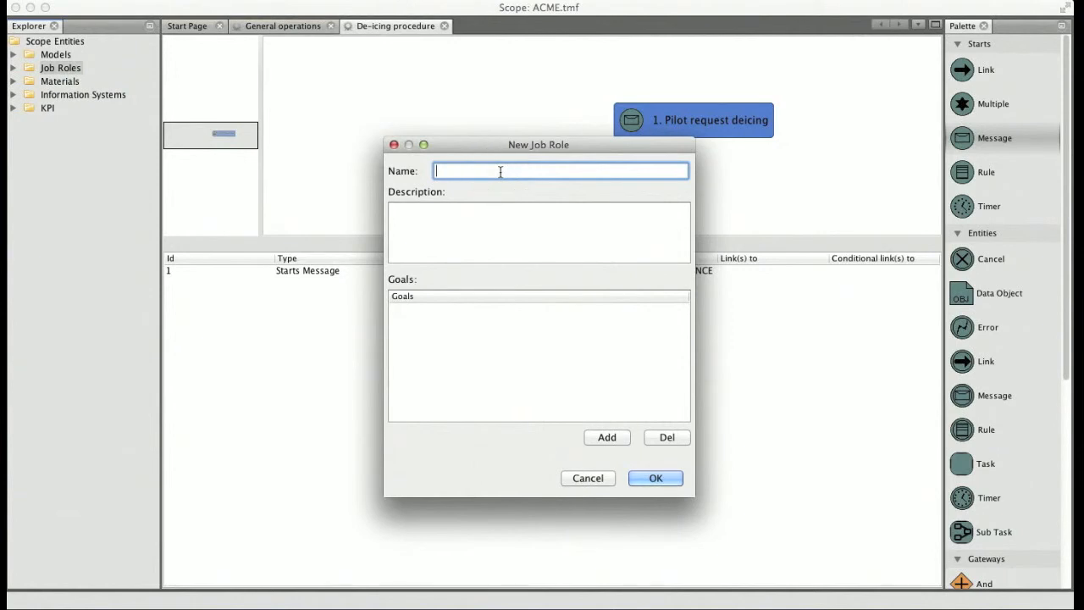
{"action": "type", "text": "Pilot"}
{"action": "left_click", "coordinate": [649, 478]}
Create a second job role named "Handling office operator"
{"action": "right_click", "coordinate": [71, 70]}
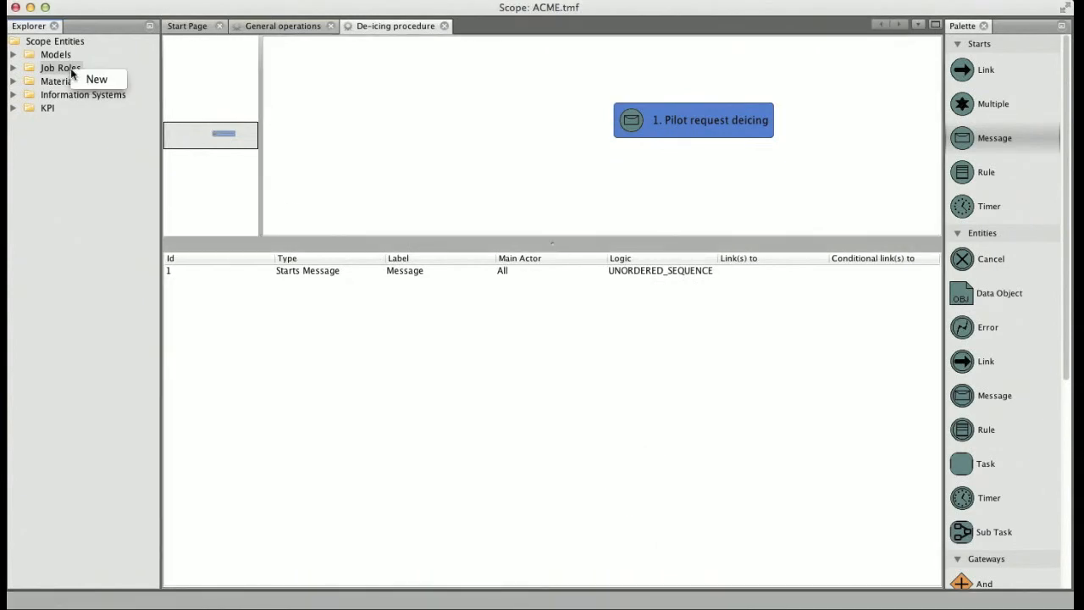
{"action": "left_click", "coordinate": [89, 78]}
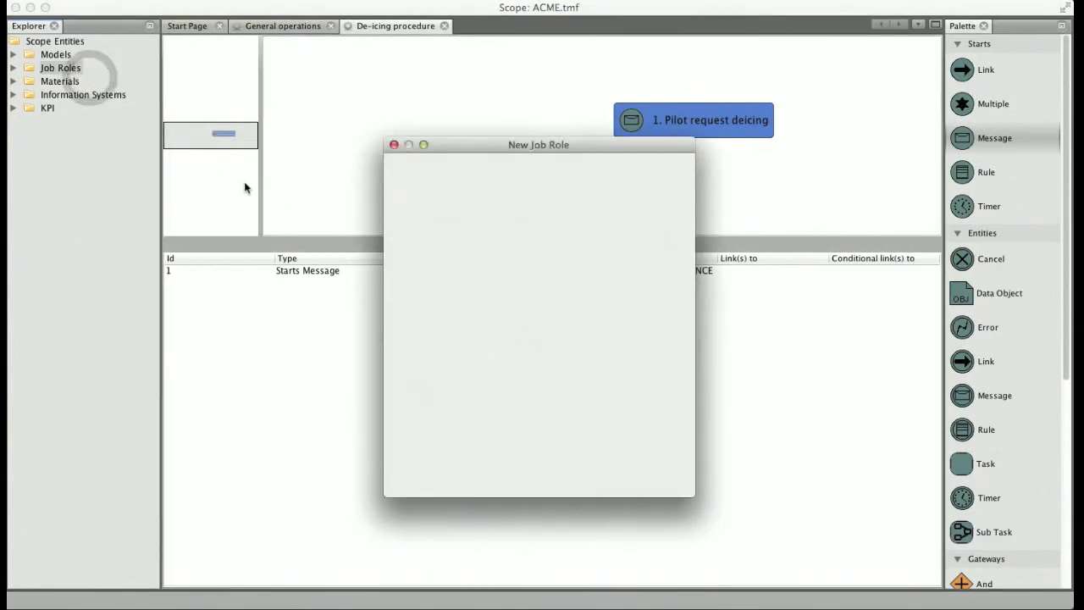
{"action": "left_click", "coordinate": [477, 172]}
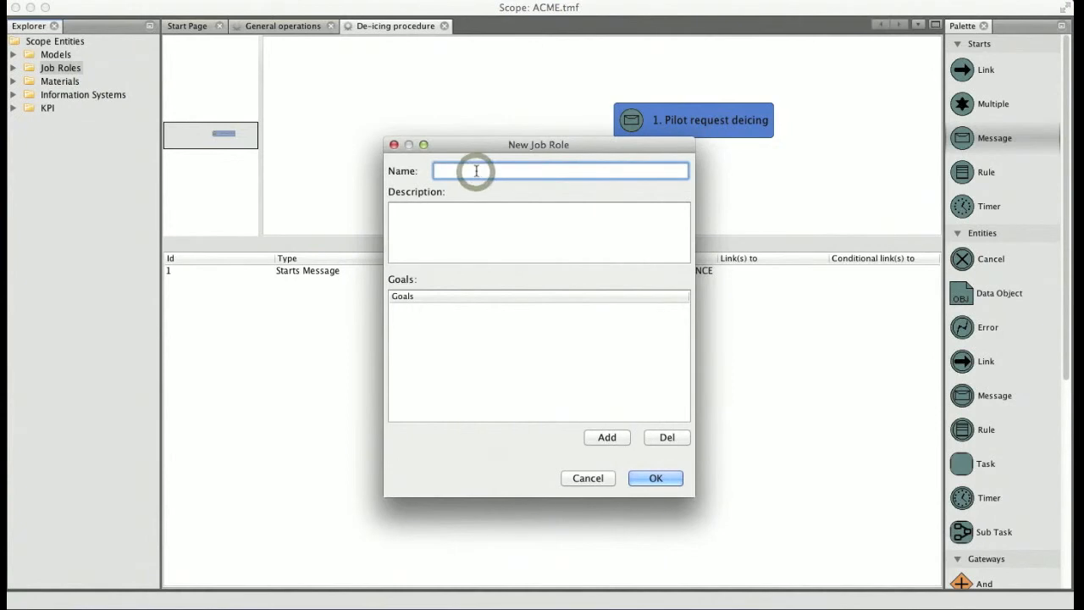
{"action": "type", "text": "H"}
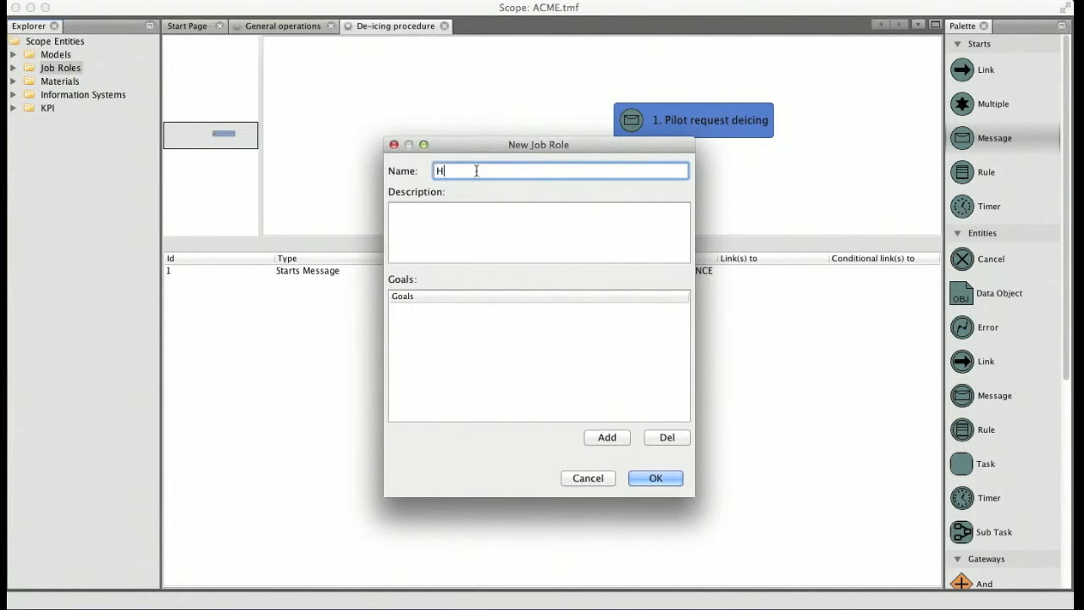
{"action": "type", "text": "andling office operator"}
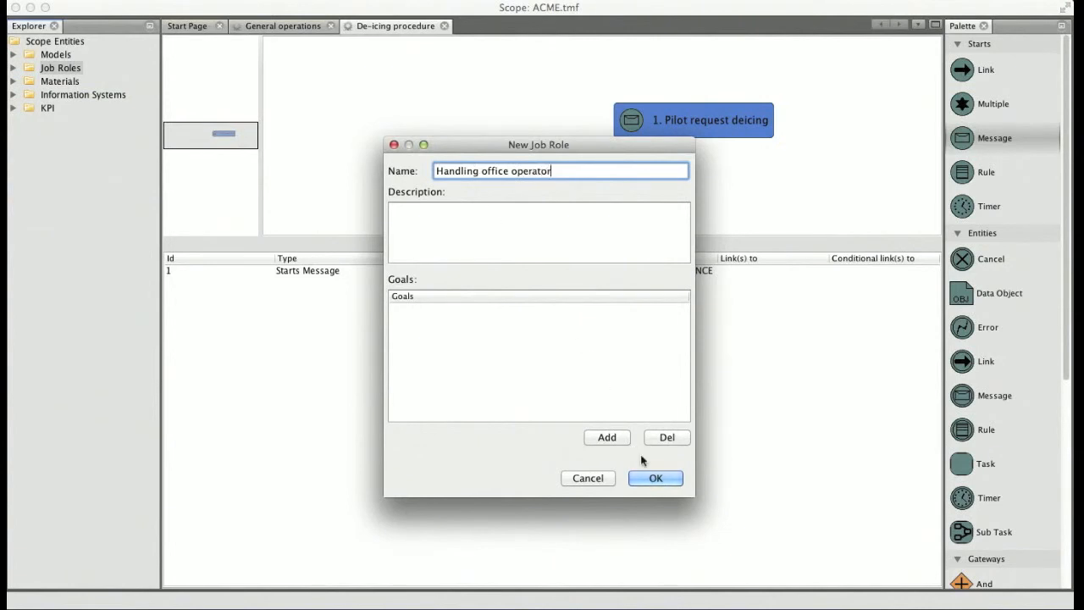
{"action": "left_click", "coordinate": [653, 479]}
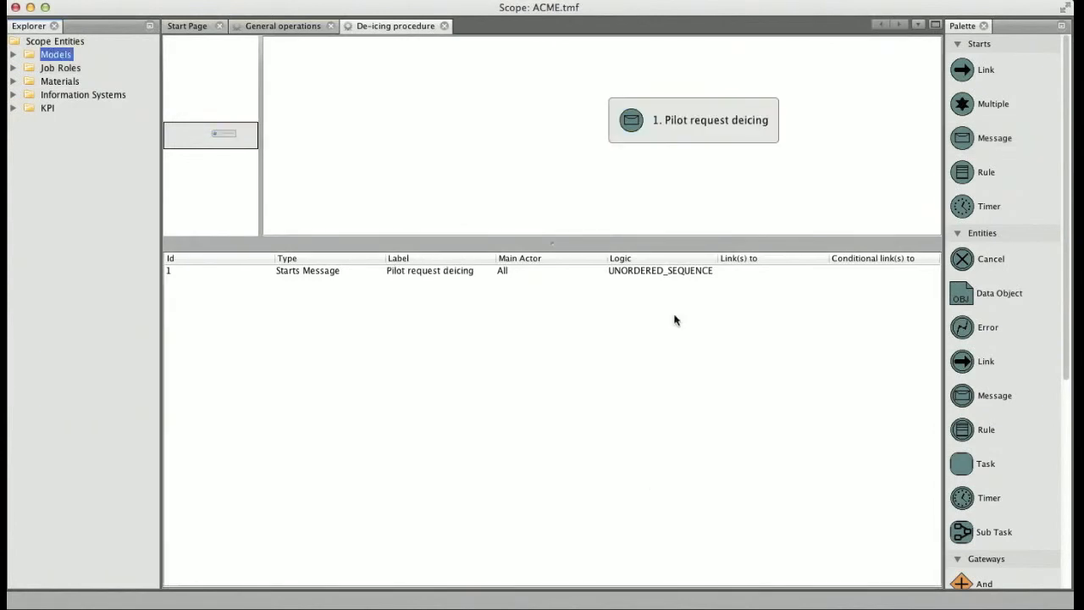
Assign the job roles Pilot and Handling office operator to the "Pilot request deicing" start event
{"action": "right_click", "coordinate": [640, 122]}
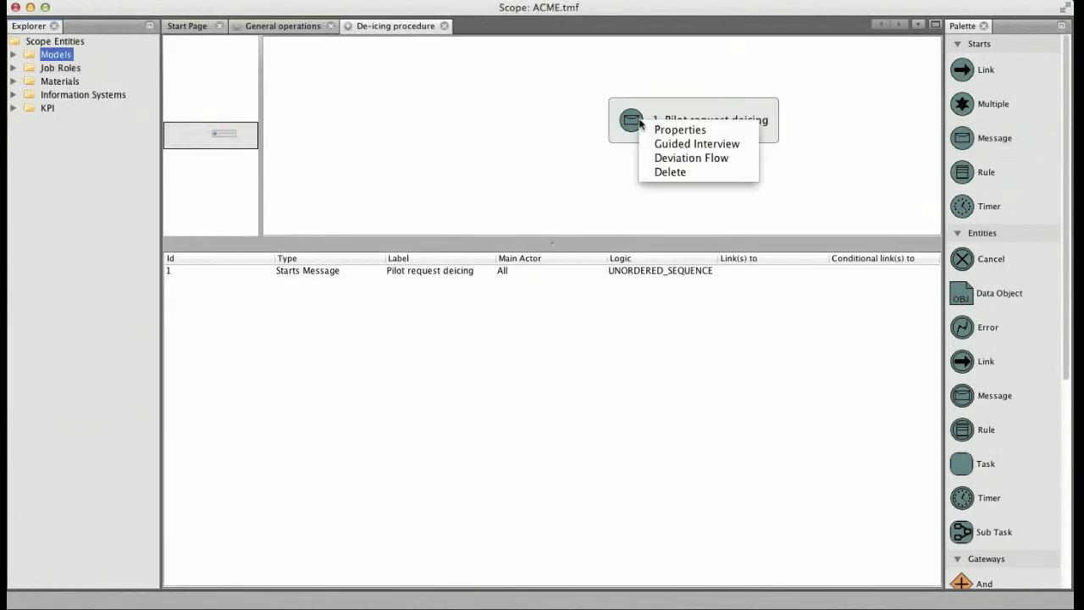
{"action": "left_click", "coordinate": [661, 142]}
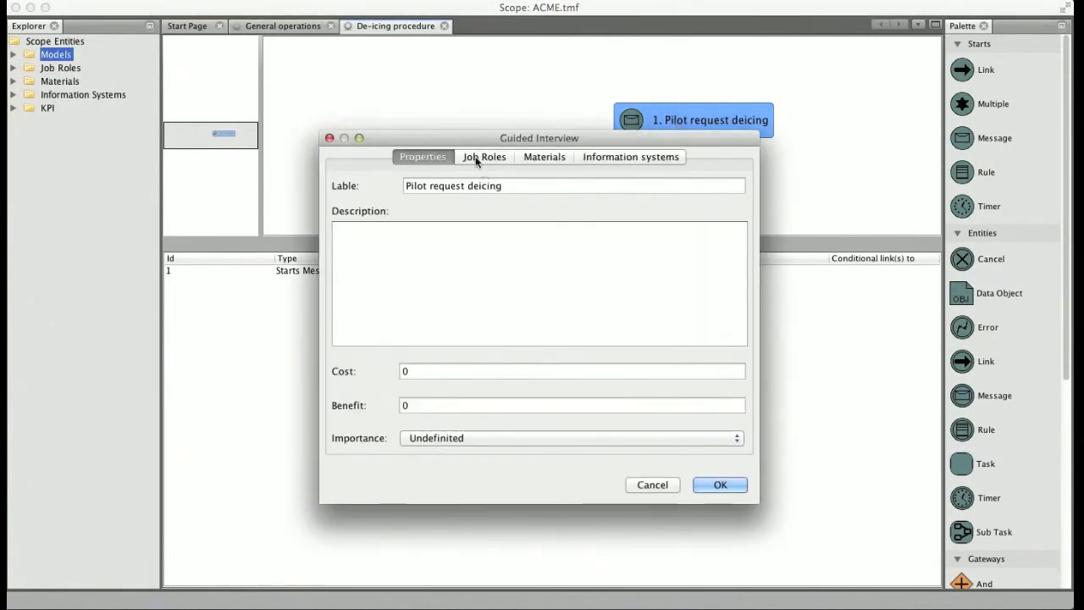
{"action": "left_click", "coordinate": [476, 159]}
{"action": "left_click", "coordinate": [659, 328]}
{"action": "left_click", "coordinate": [419, 196]}
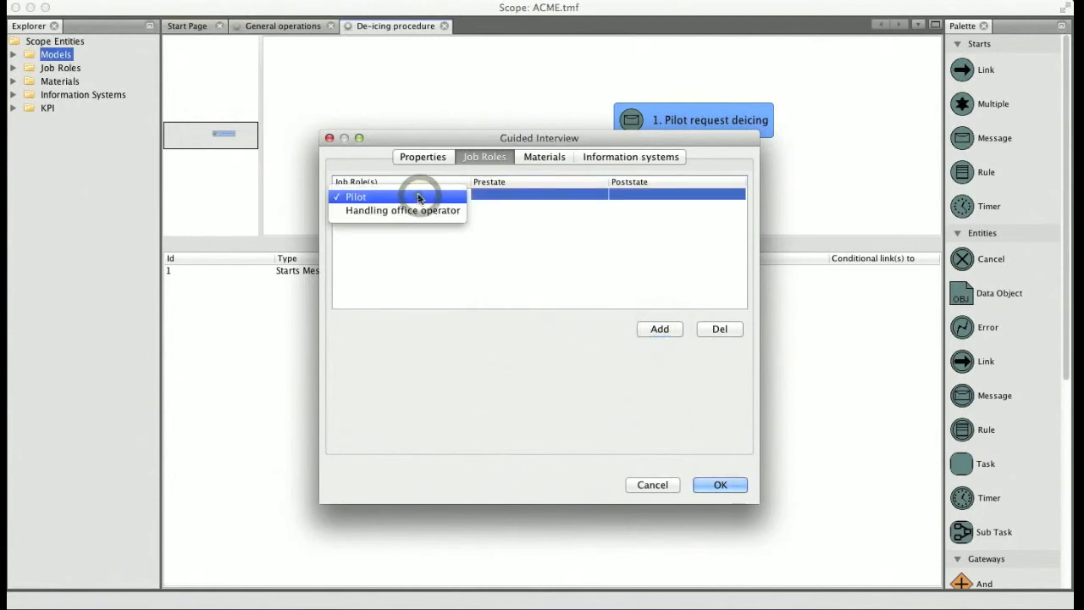
{"action": "left_click", "coordinate": [419, 197]}
{"action": "left_click", "coordinate": [660, 329]}
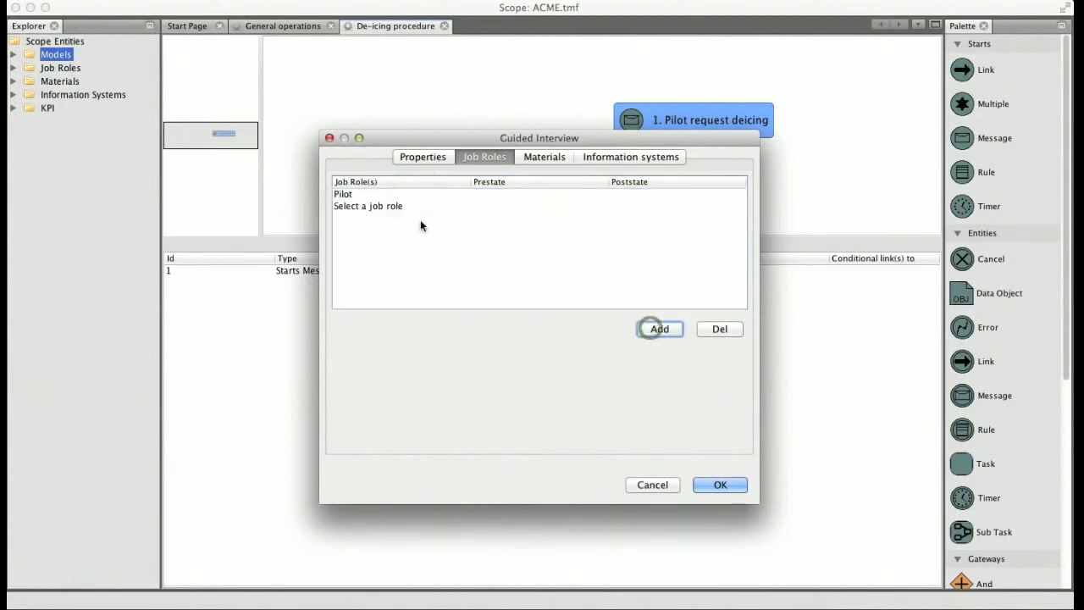
{"action": "left_click", "coordinate": [395, 207]}
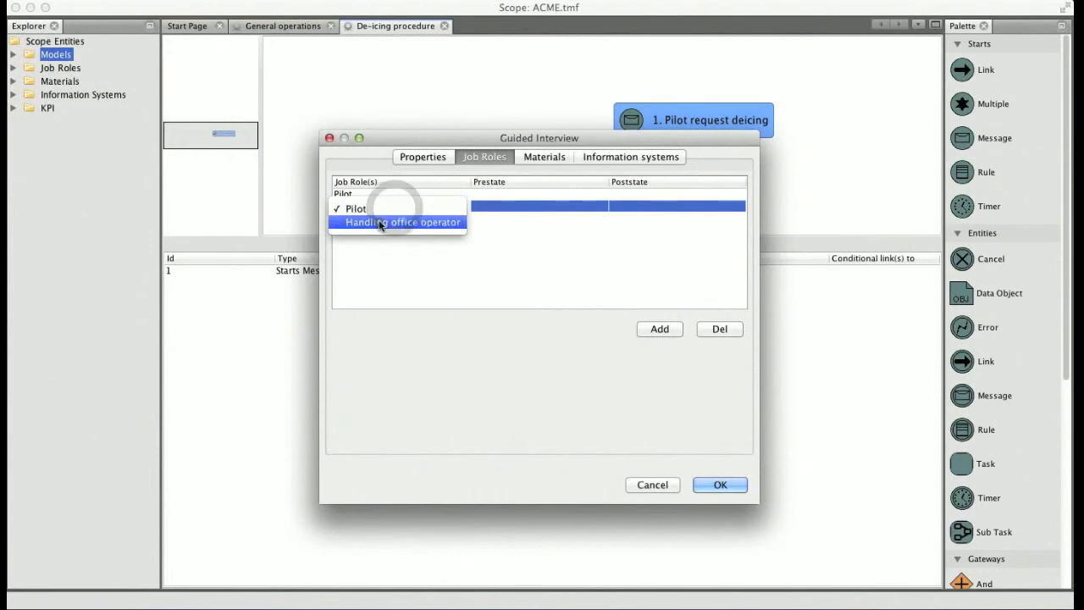
{"action": "left_click", "coordinate": [379, 223]}
{"action": "left_click", "coordinate": [721, 485]}
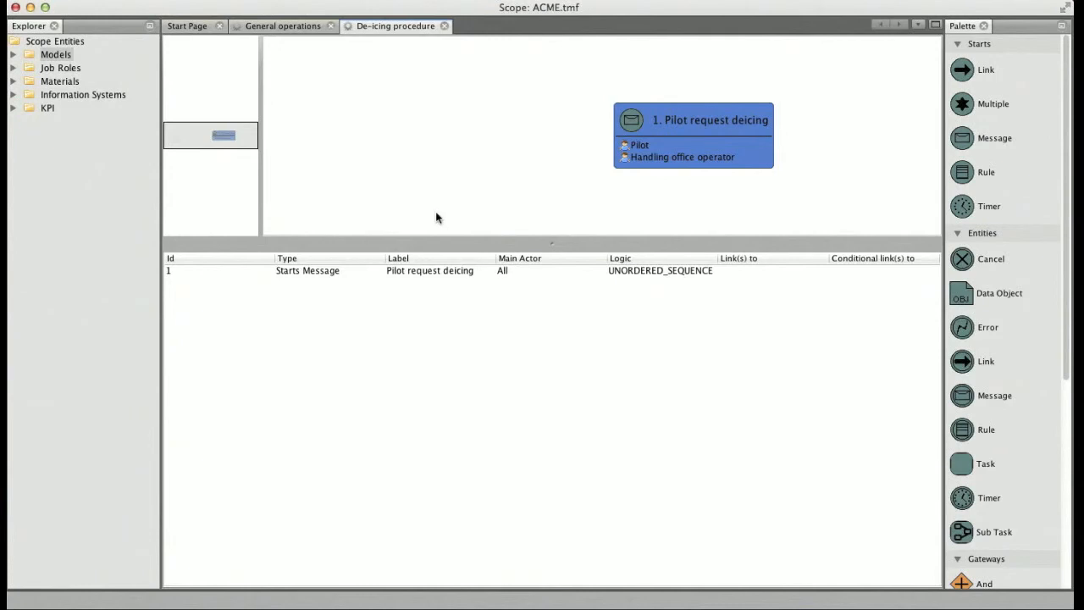
Expand the list of job roles and place a Task below the "Pilot request deicing" event
{"action": "left_click", "coordinate": [11, 70]}
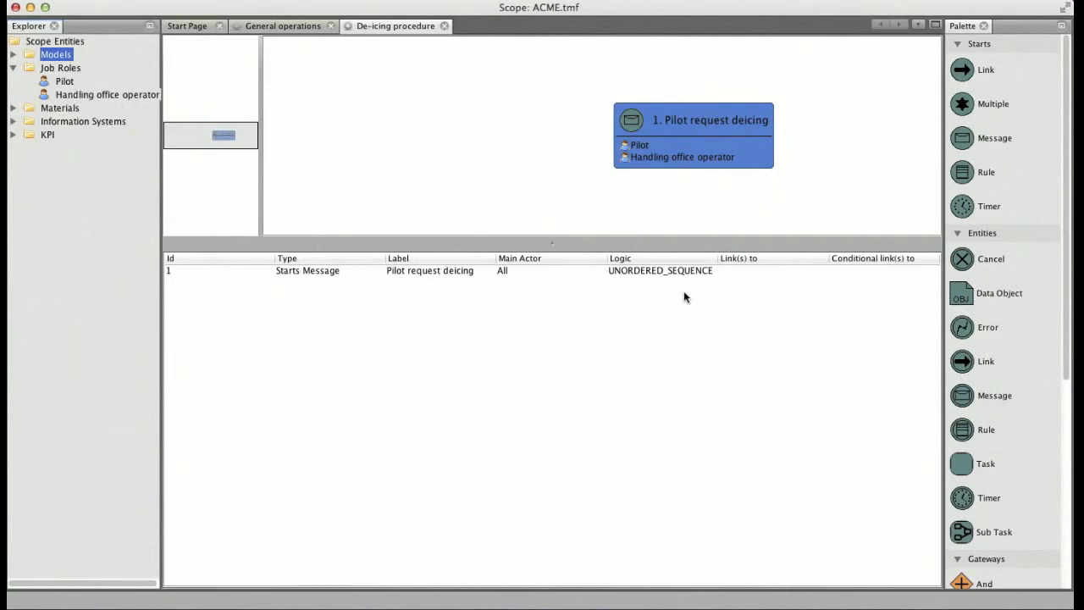
{"action": "left_click", "coordinate": [970, 461]}
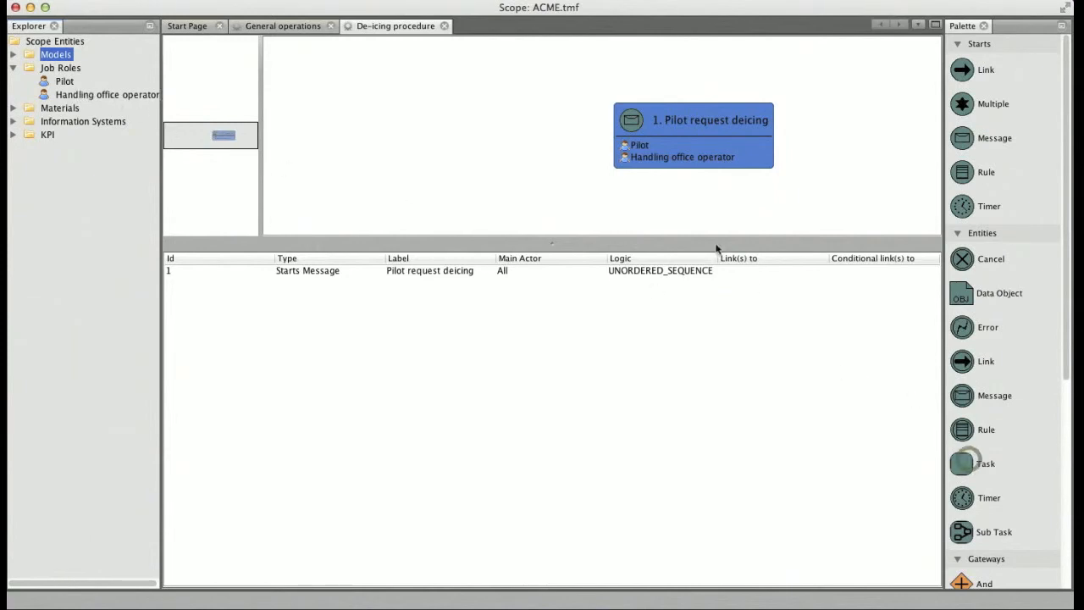
{"action": "left_click", "coordinate": [649, 216]}
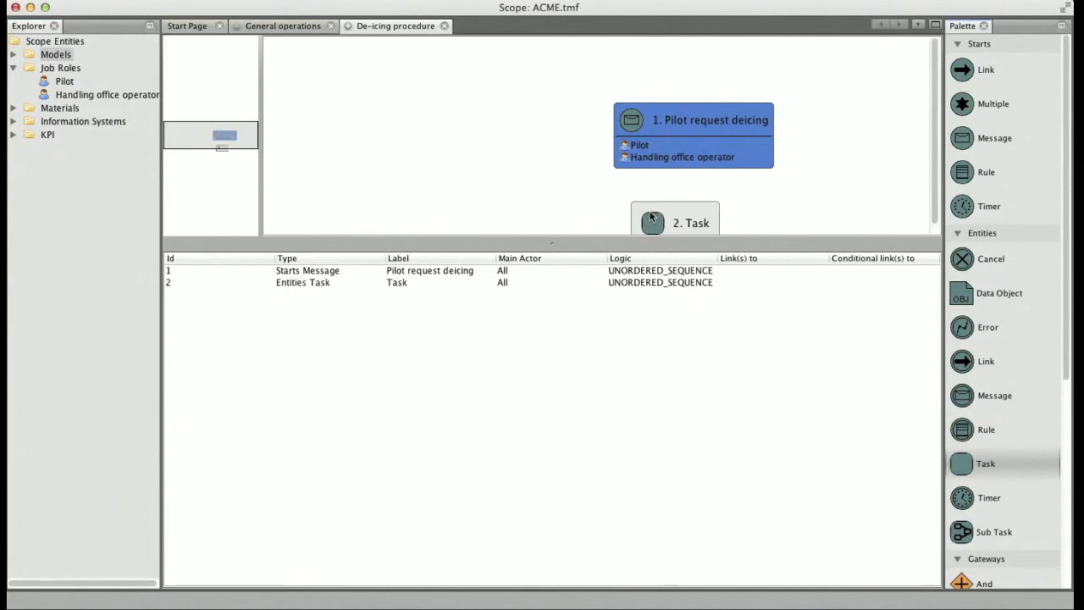
Label the new task "Dipatcher brings to pilot de-icing model 039 to be filled" and reposition it beneath the start event
{"action": "right_click", "coordinate": [666, 219]}
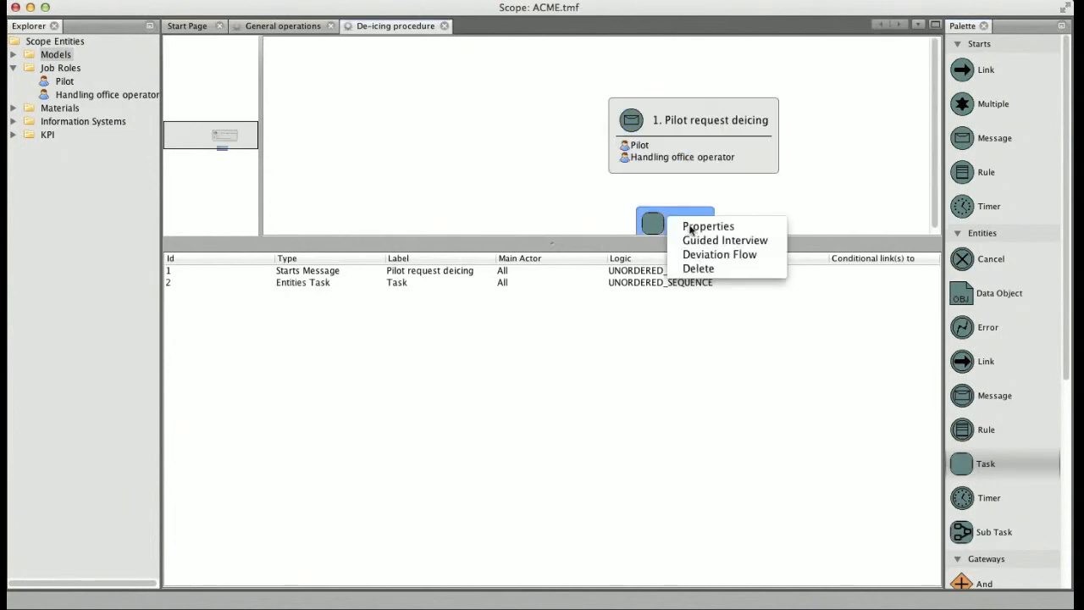
{"action": "left_click", "coordinate": [696, 227]}
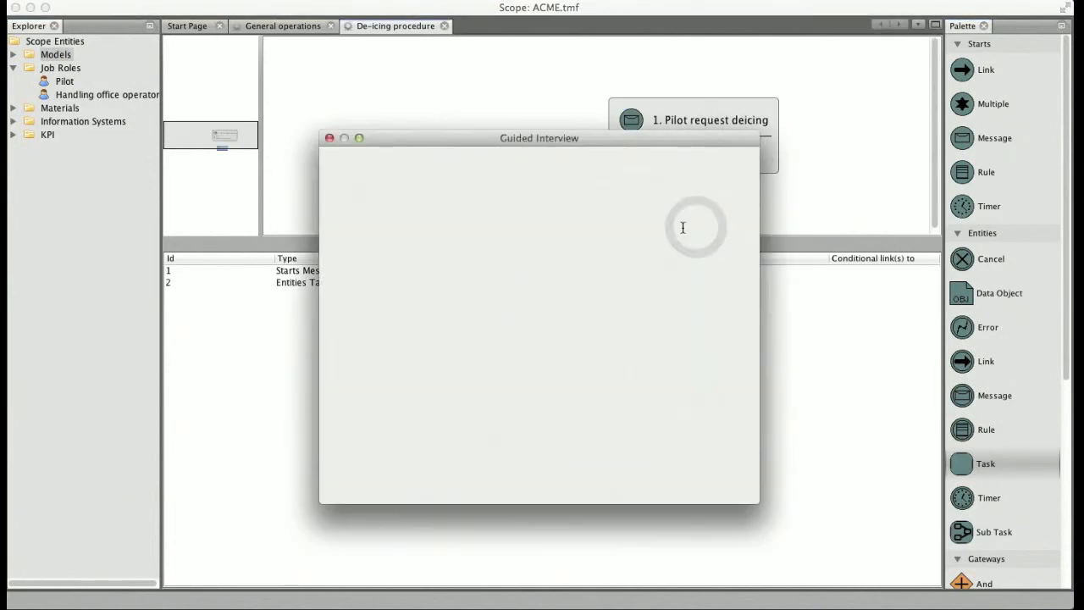
{"action": "type", "text": "Dipatcher"}
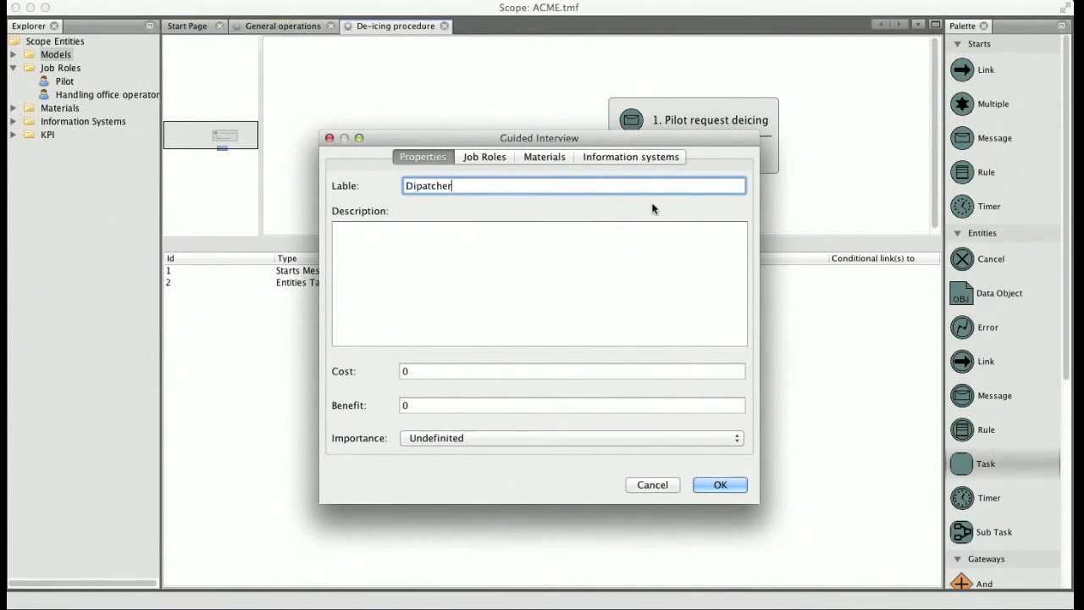
{"action": "type", "text": " brings"}
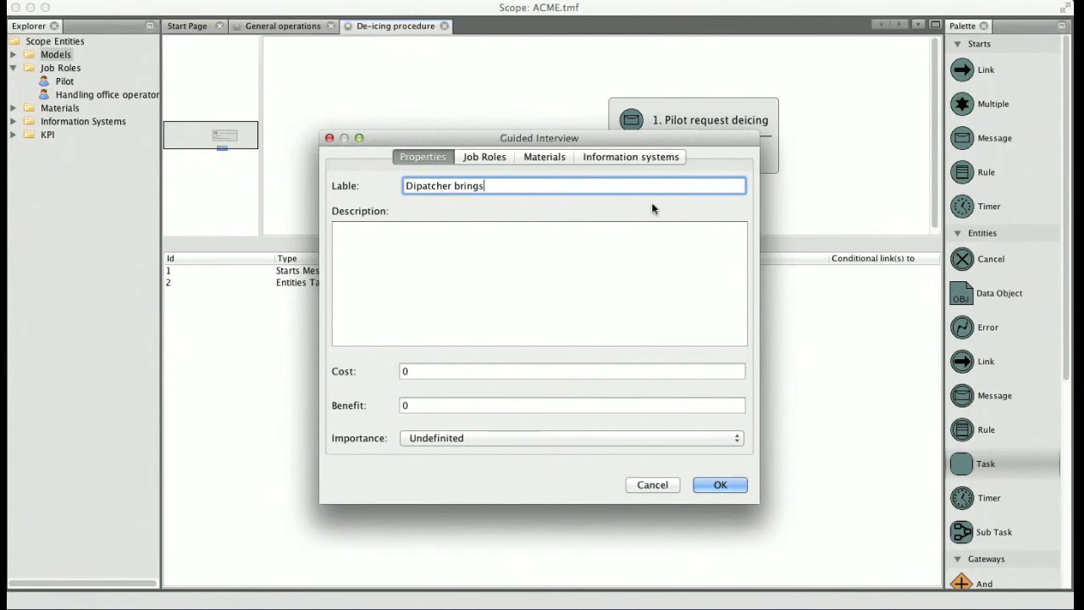
{"action": "type", "text": " to pilot de-inc"}
{"action": "key", "text": "BackSpace"}
{"action": "key", "text": "BackSpace"}
{"action": "type", "text": "cing model"}
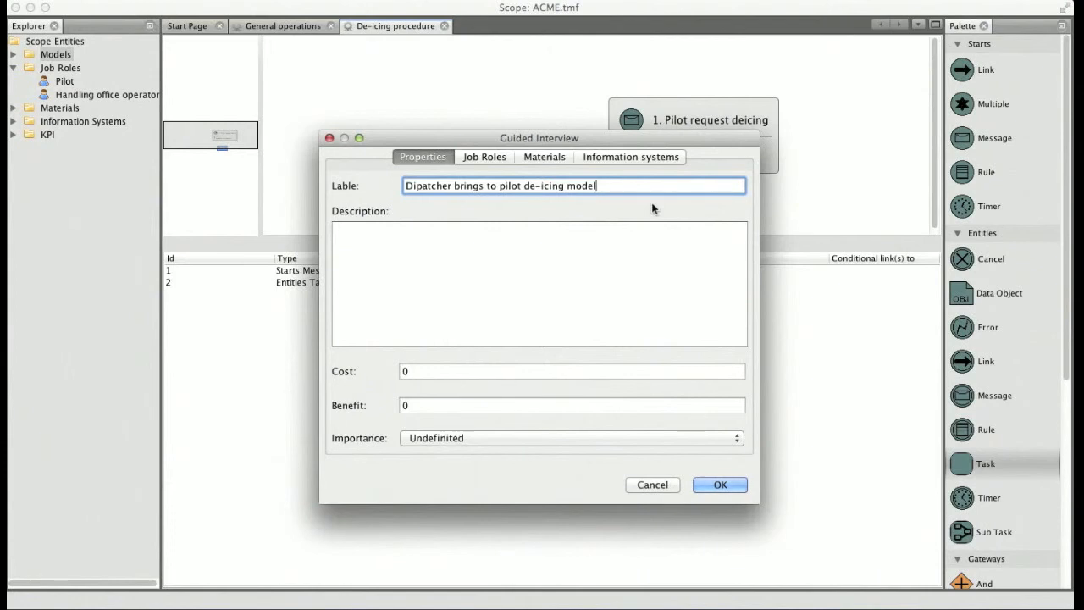
{"action": "type", "text": " 039 to be fill"}
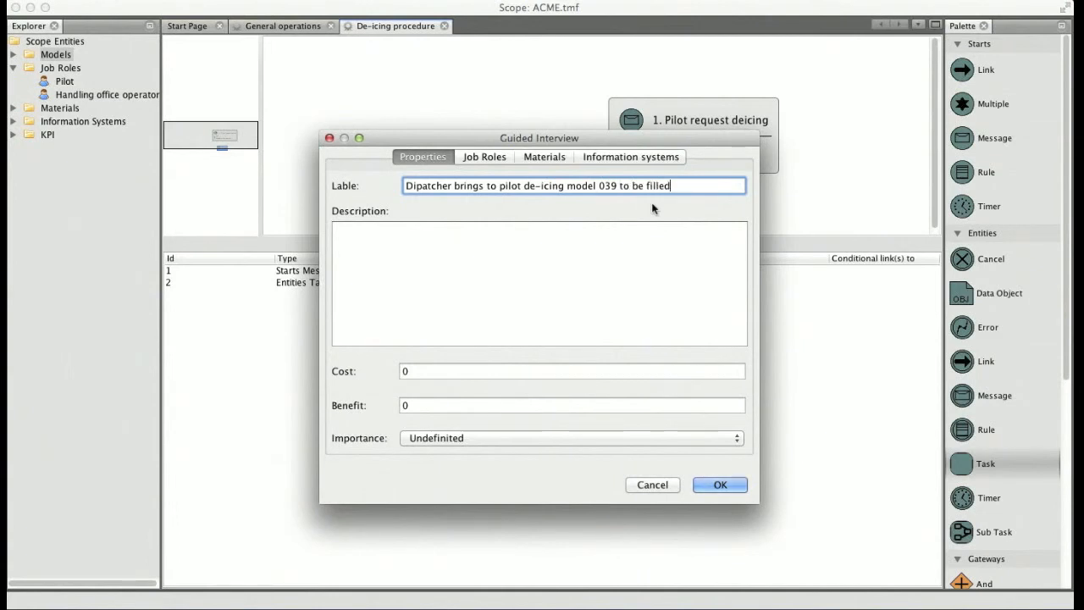
{"action": "type", "text": "ed"}
{"action": "left_click", "coordinate": [721, 484]}
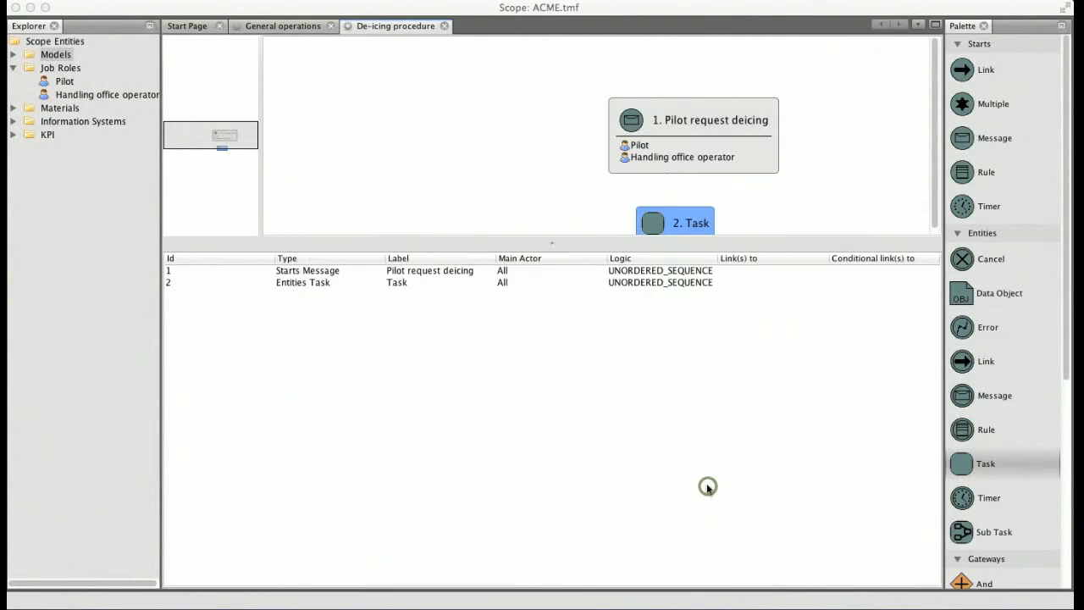
{"action": "left_click_drag", "start_coordinate": [646, 227], "coordinate": [604, 221]}
{"action": "left_click_drag", "start_coordinate": [551, 334], "coordinate": [551, 355]}
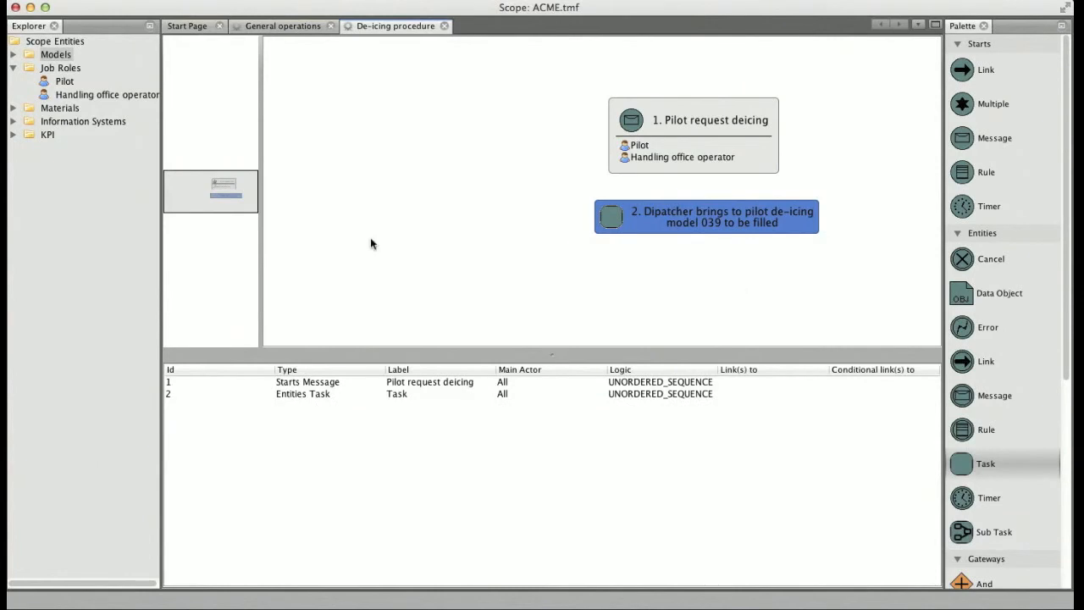
Create a new job role named "Dipatcher"
{"action": "right_click", "coordinate": [74, 67]}
{"action": "left_click", "coordinate": [95, 74]}
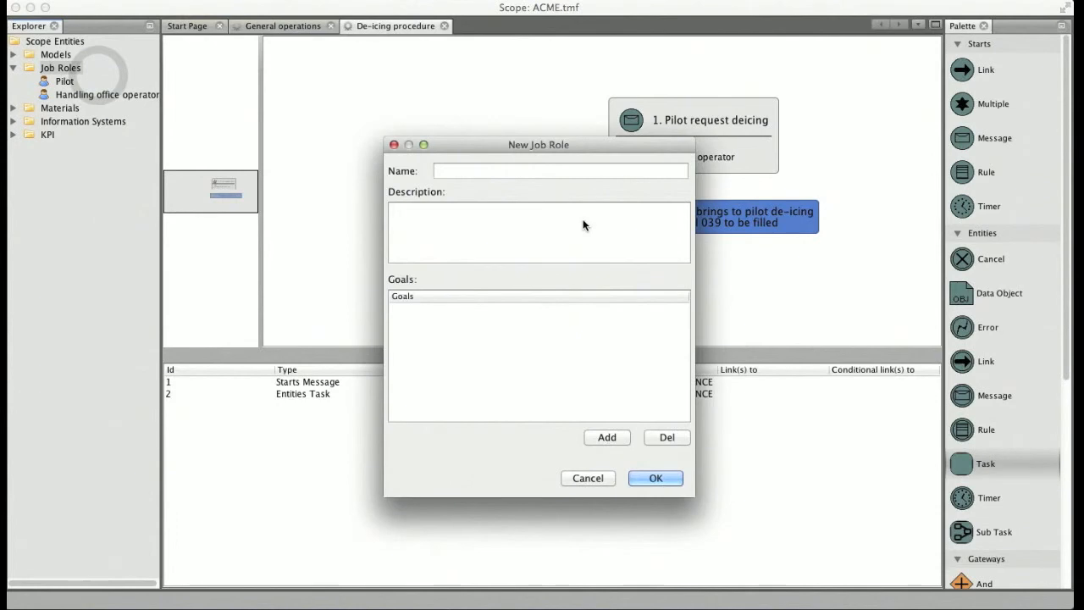
{"action": "type", "text": "Dipatcher"}
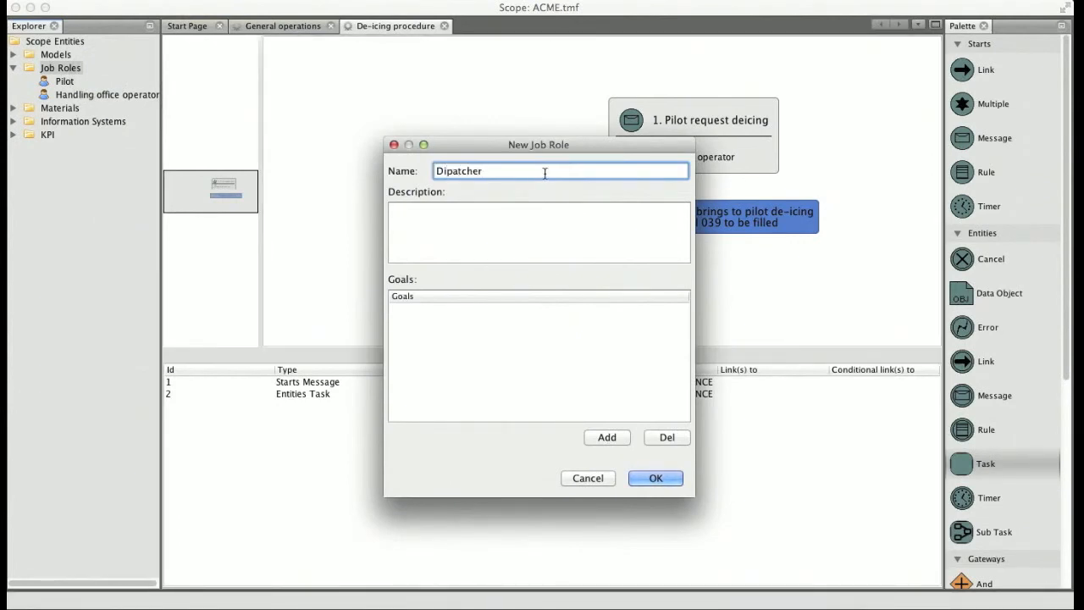
{"action": "left_click", "coordinate": [660, 481]}
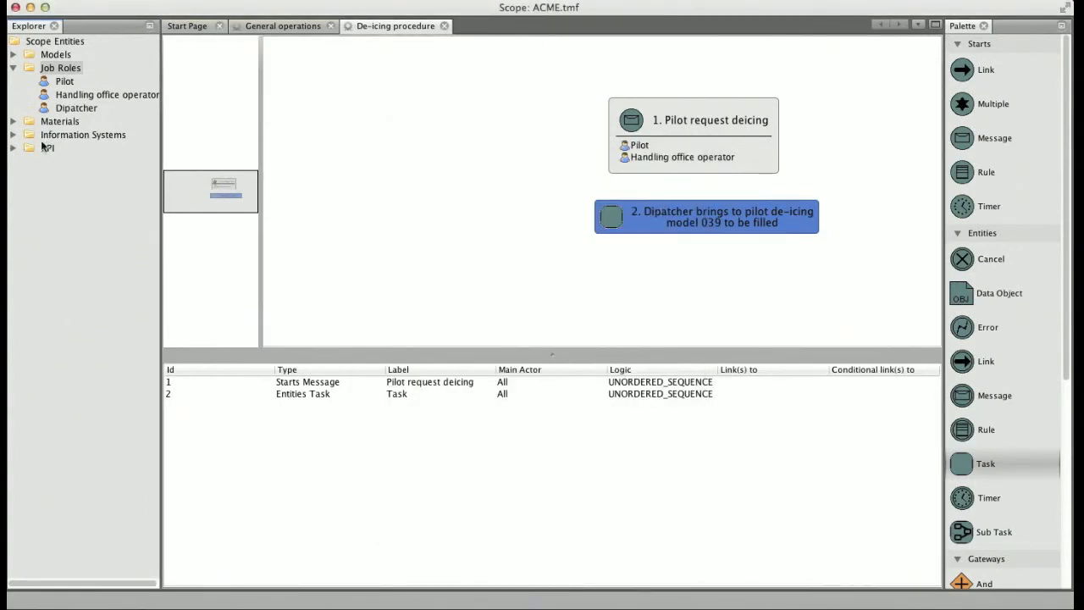
Create a new information system named "Mod-039" with the category Document
{"action": "right_click", "coordinate": [49, 142]}
{"action": "left_click", "coordinate": [77, 146]}
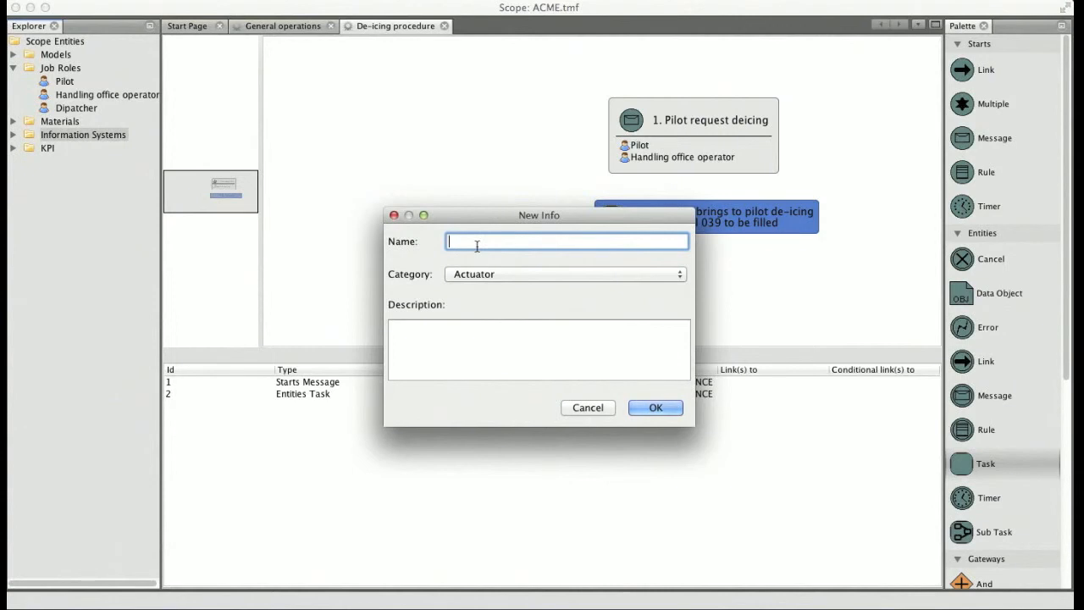
{"action": "type", "text": "od"}
{"action": "type", "text": "-039"}
{"action": "left_click", "coordinate": [484, 275]}
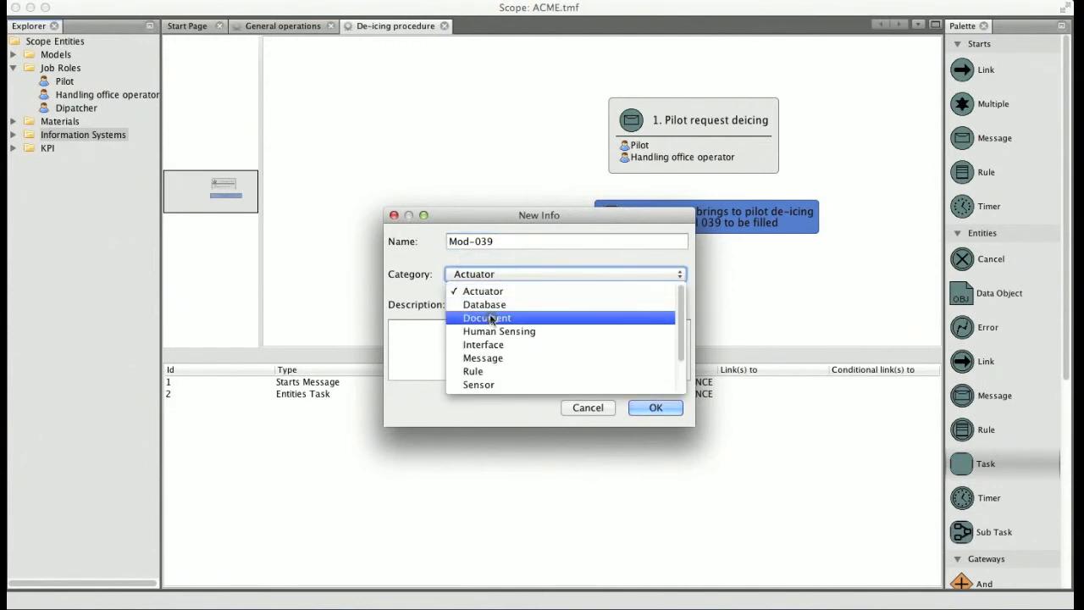
{"action": "left_click", "coordinate": [491, 318]}
{"action": "left_click", "coordinate": [650, 408]}
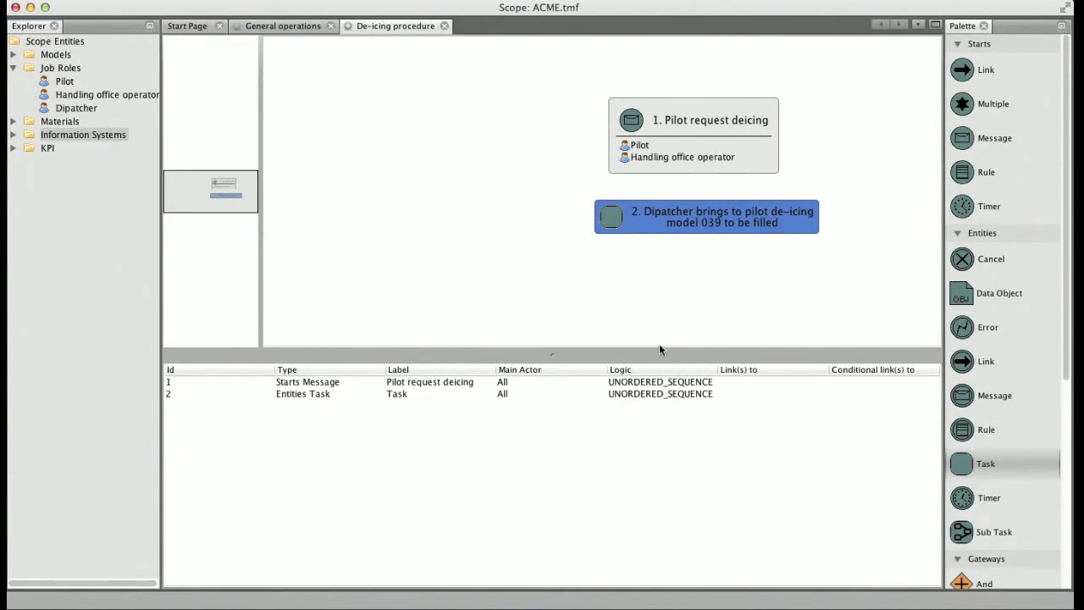
Assign the job roles Pilot and Dipatcher to the de-icing model 039 task
{"action": "right_click", "coordinate": [656, 217]}
{"action": "left_click", "coordinate": [680, 228]}
{"action": "left_click", "coordinate": [459, 161]}
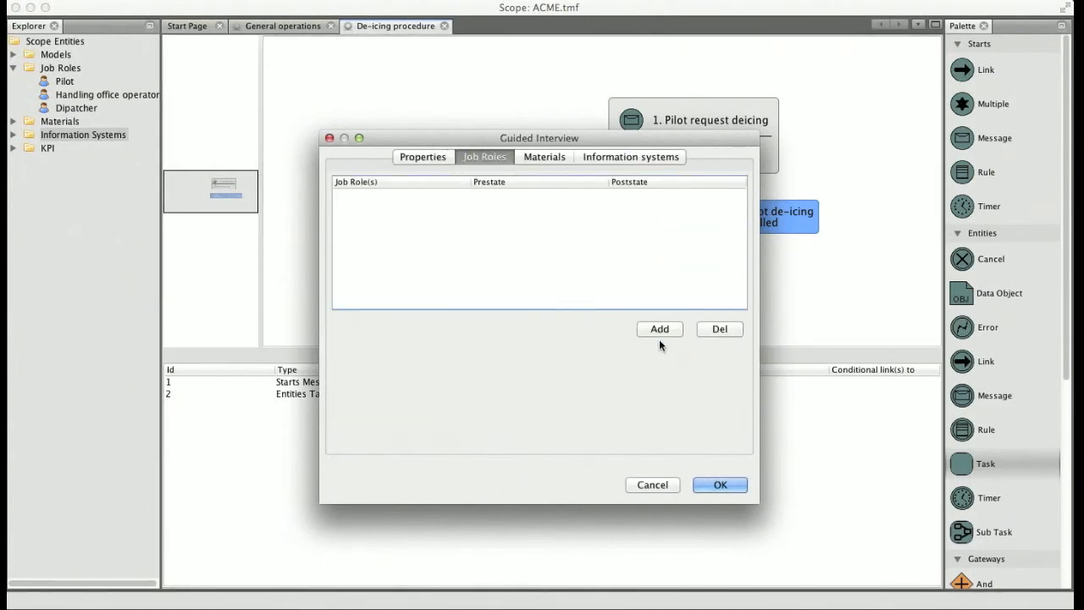
{"action": "left_click", "coordinate": [660, 330]}
{"action": "left_click", "coordinate": [376, 197]}
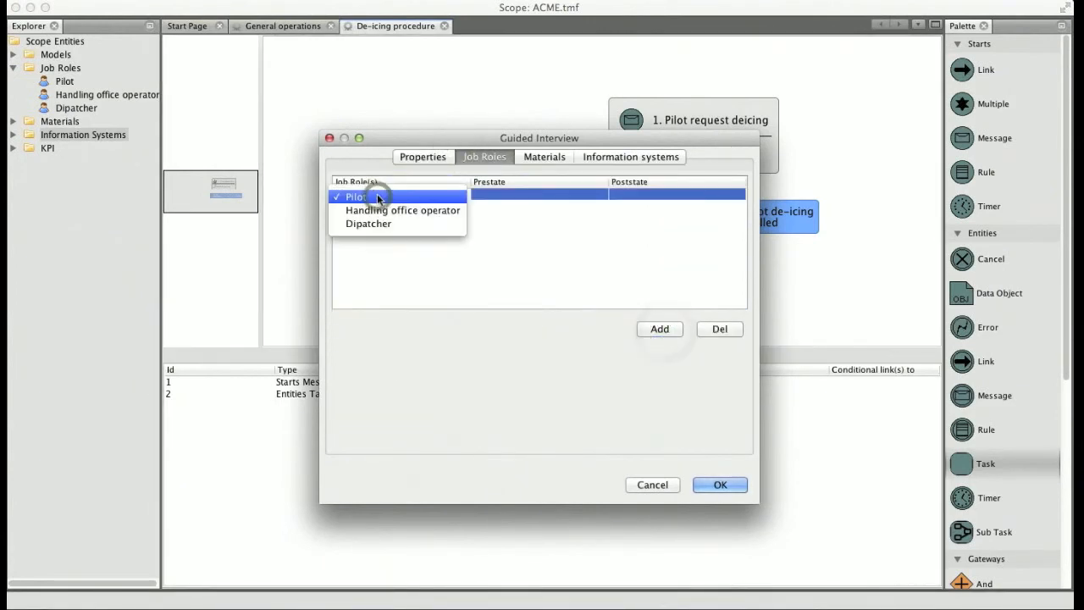
{"action": "left_click", "coordinate": [377, 198]}
{"action": "left_click", "coordinate": [659, 329]}
{"action": "left_click", "coordinate": [367, 204]}
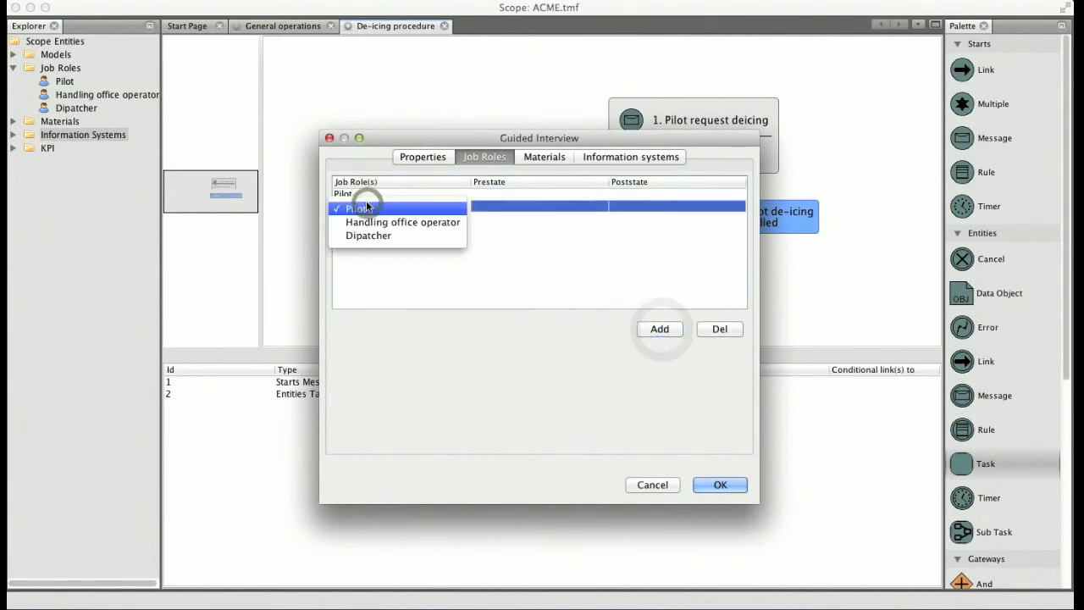
{"action": "left_click", "coordinate": [370, 237]}
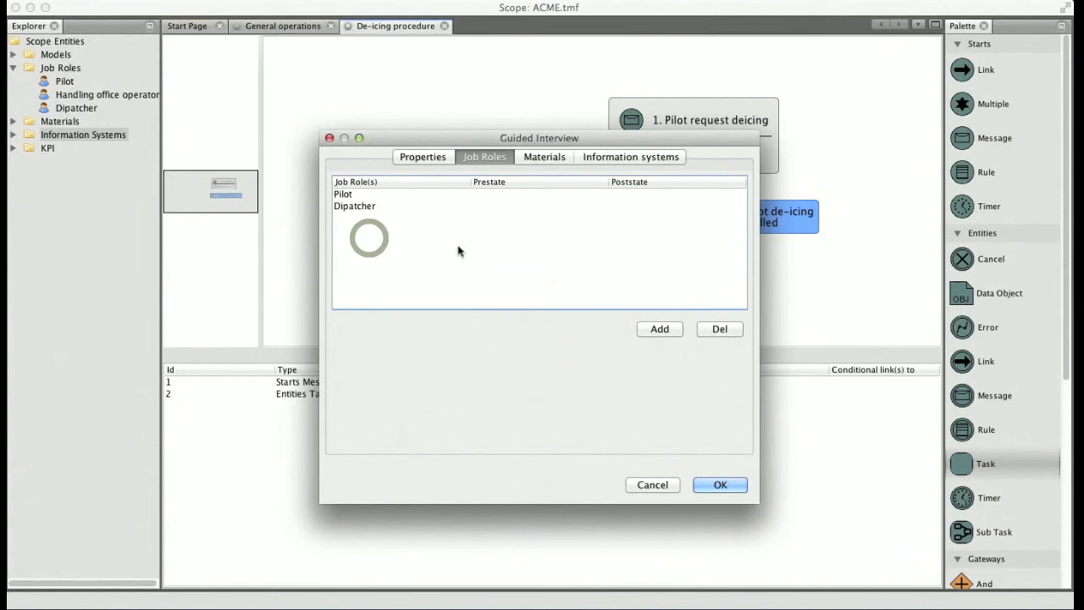
Add the information system Mod-039 to the same task and apply its settings
{"action": "left_click", "coordinate": [595, 163]}
{"action": "left_click", "coordinate": [659, 330]}
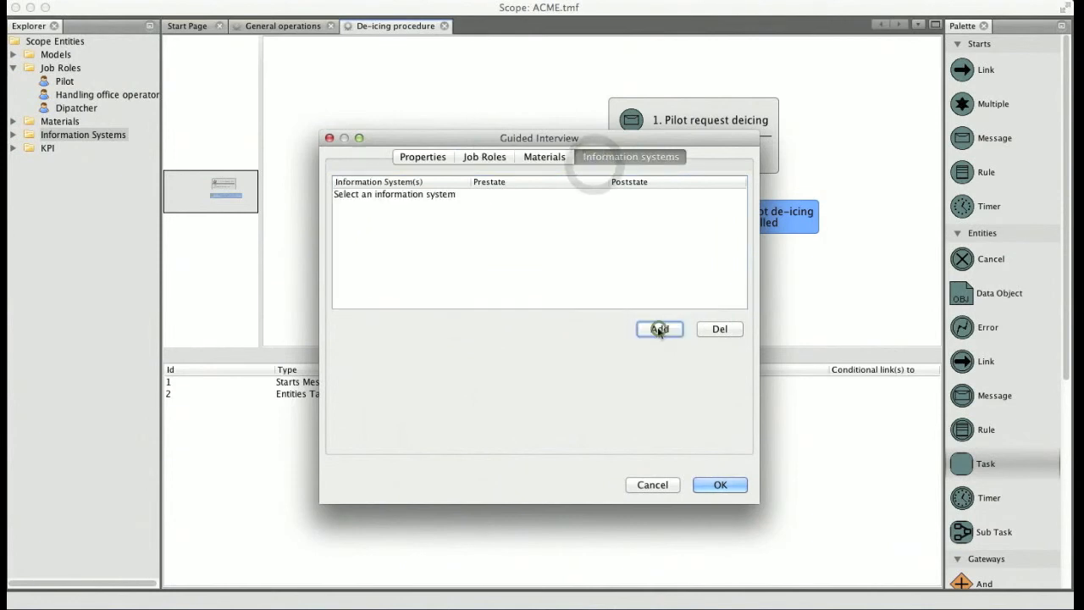
{"action": "left_click", "coordinate": [383, 195]}
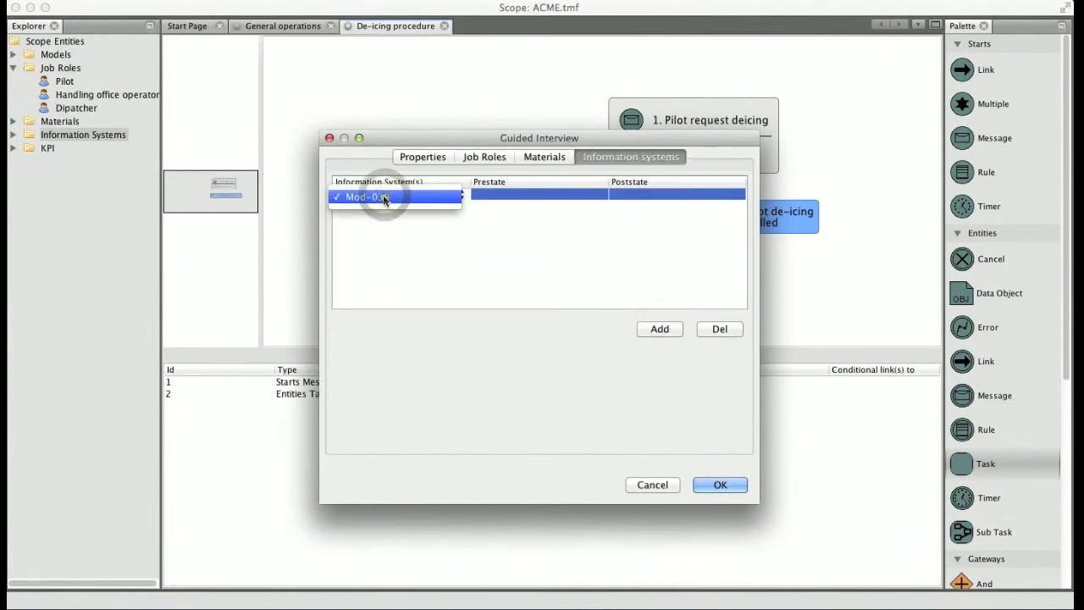
{"action": "left_click", "coordinate": [383, 196]}
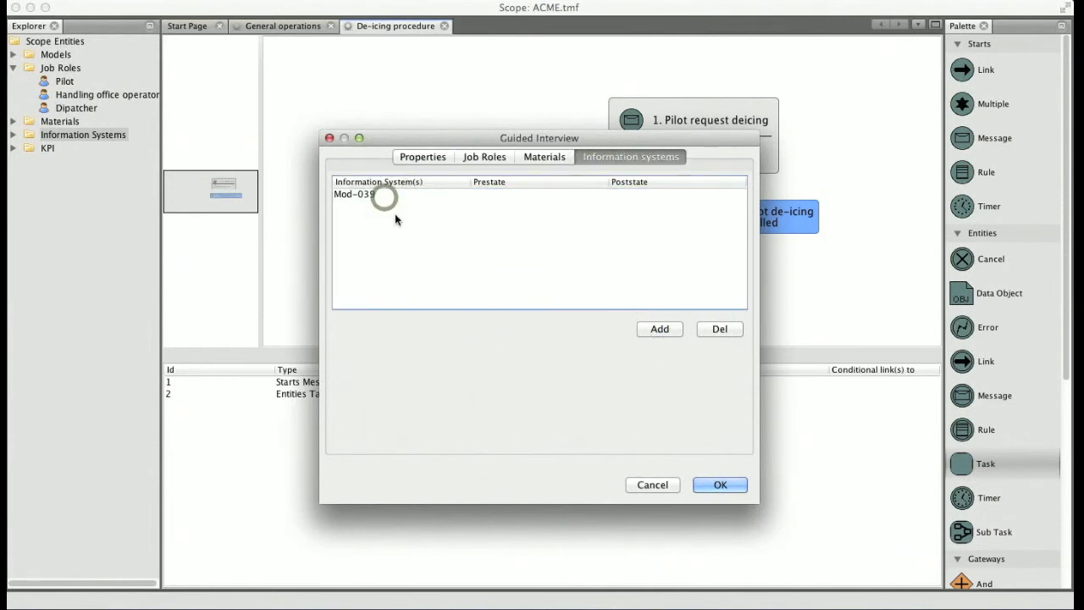
{"action": "left_click", "coordinate": [719, 482]}
Align the task under the start event and link "Pilot request deicing" to it
{"action": "left_click_drag", "start_coordinate": [659, 290], "coordinate": [612, 290]}
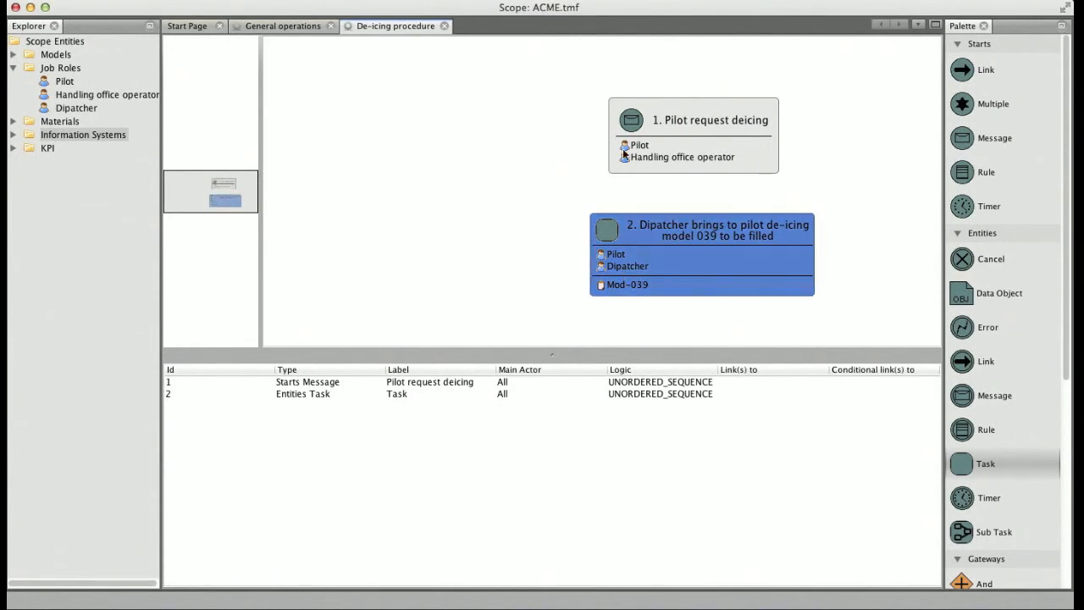
{"action": "left_click_drag", "start_coordinate": [630, 126], "coordinate": [625, 256]}
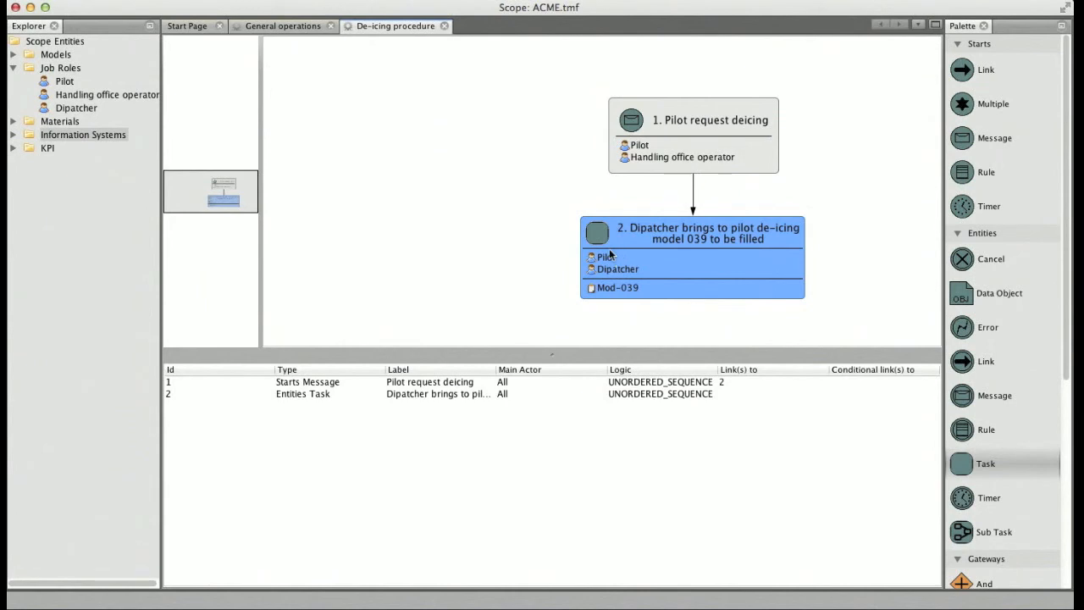
Create a new job role named "Ramp agent"
{"action": "right_click", "coordinate": [73, 71]}
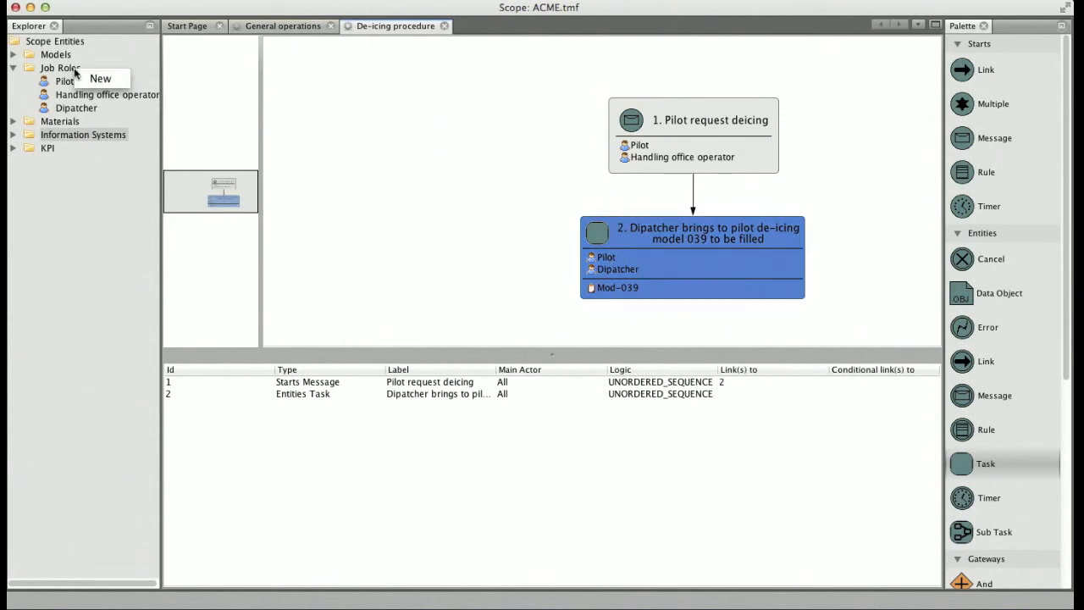
{"action": "left_click", "coordinate": [98, 79]}
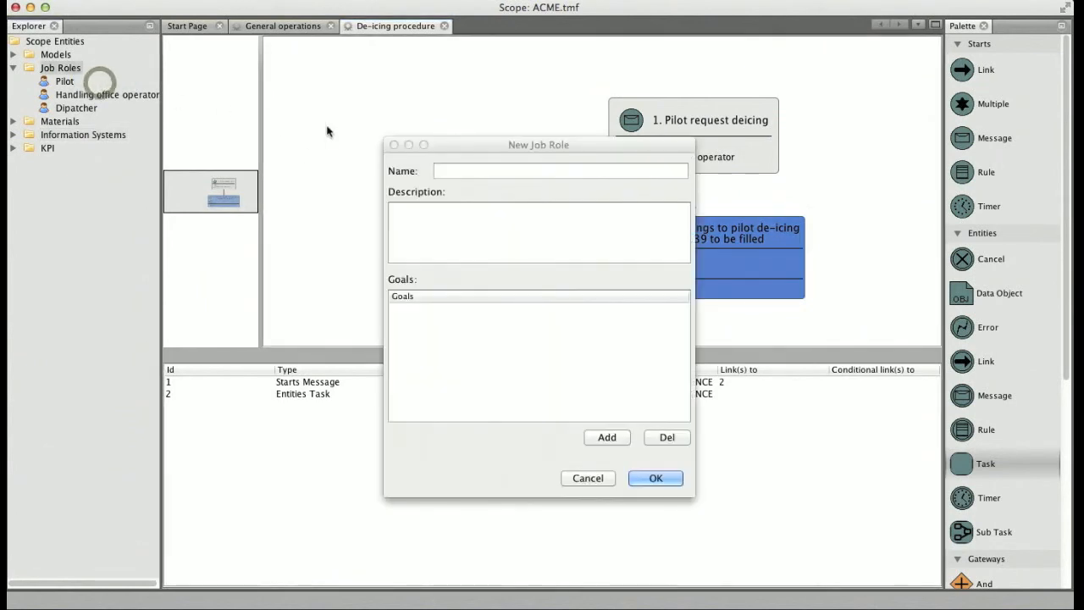
{"action": "left_click", "coordinate": [444, 172]}
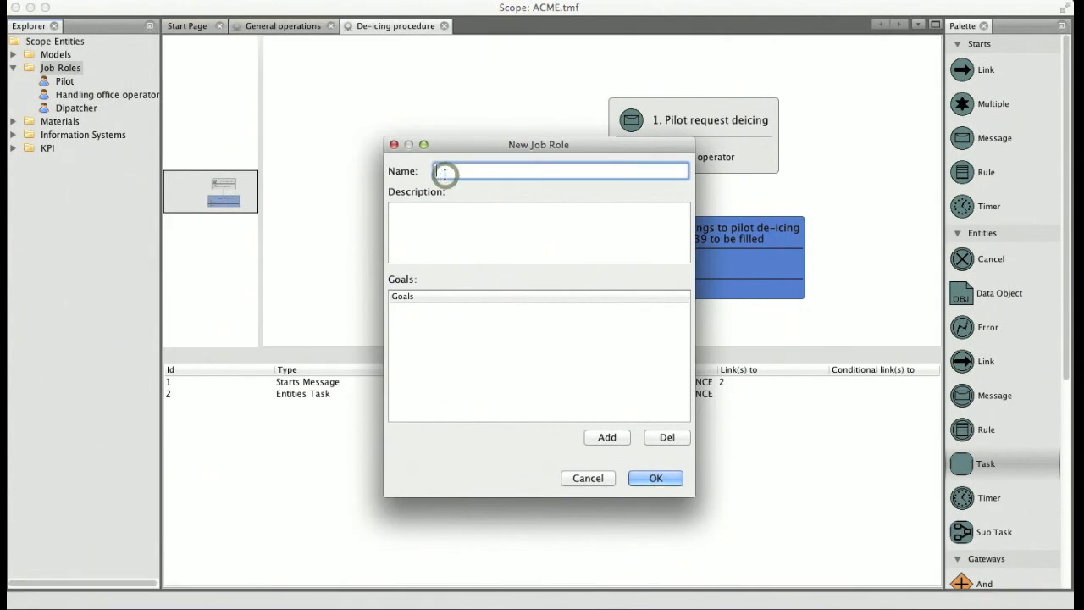
{"action": "type", "text": "Ramp agent"}
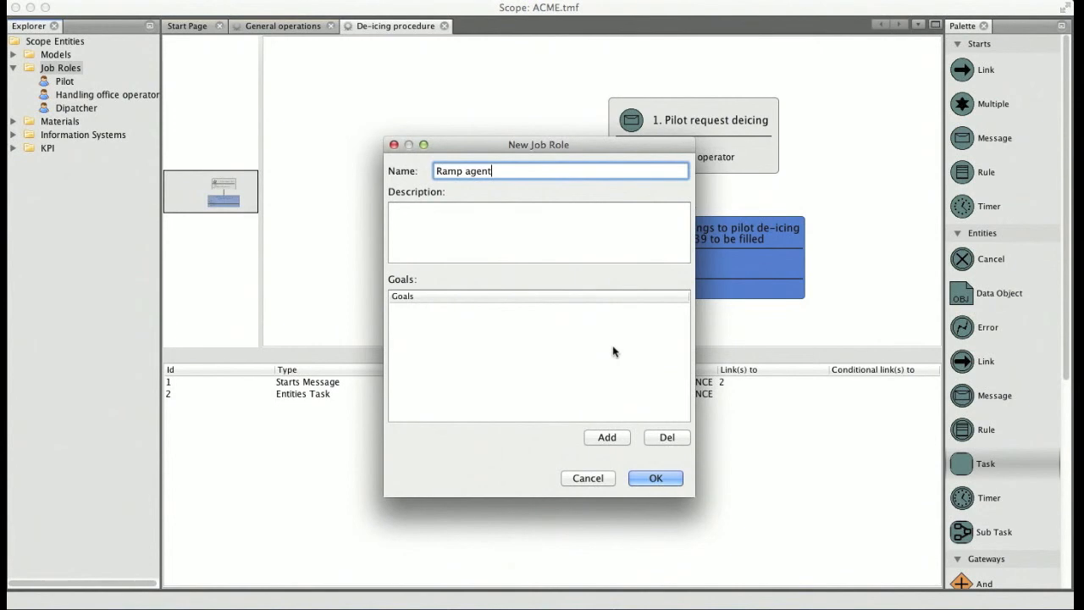
{"action": "left_click", "coordinate": [657, 478]}
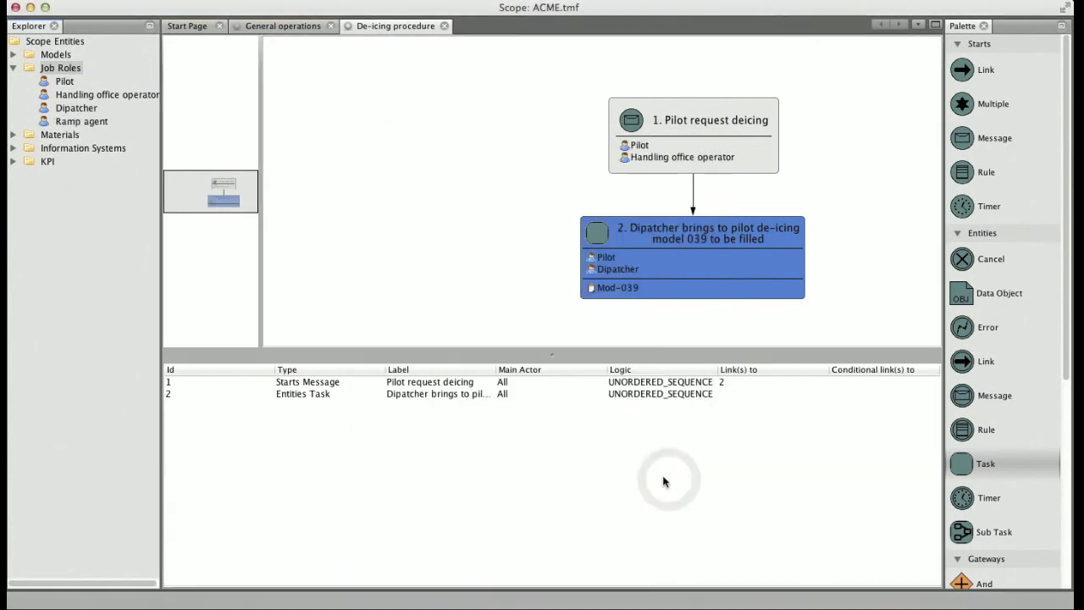
Add a new task below the de-icing model 039 task and enlarge the diagram area to make room for it
{"action": "left_click_drag", "start_coordinate": [969, 469], "coordinate": [641, 323]}
{"action": "left_click_drag", "start_coordinate": [542, 352], "coordinate": [560, 387]}
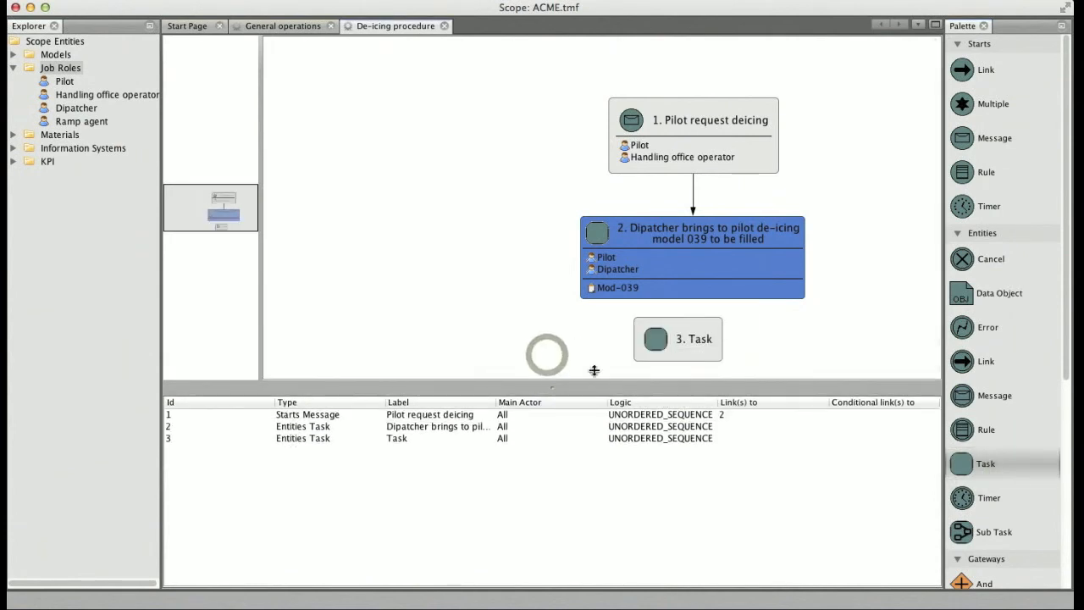
{"action": "left_click", "coordinate": [658, 352]}
Label the new task "Dipatcher communicate to Ramp agent type of de-icing to be performed and flight number"
{"action": "right_click", "coordinate": [595, 345]}
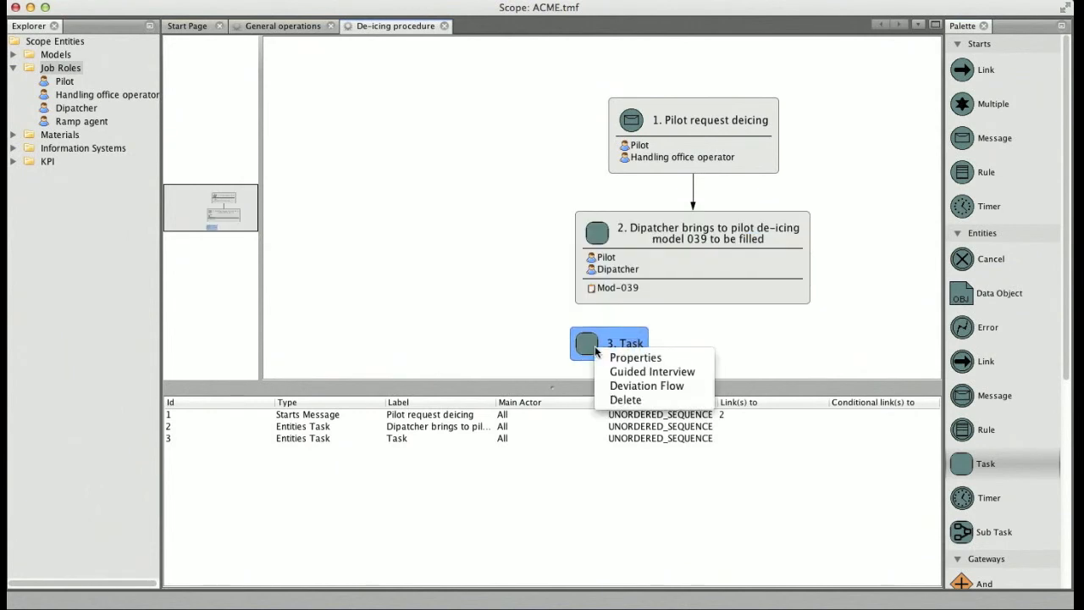
{"action": "left_click", "coordinate": [623, 359]}
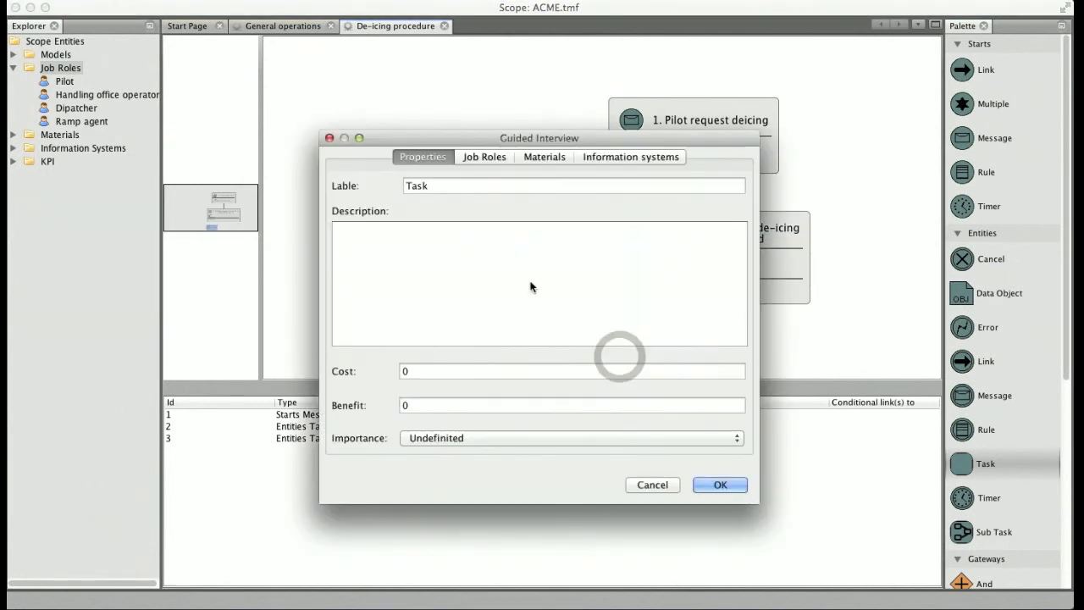
{"action": "double_click", "coordinate": [437, 186]}
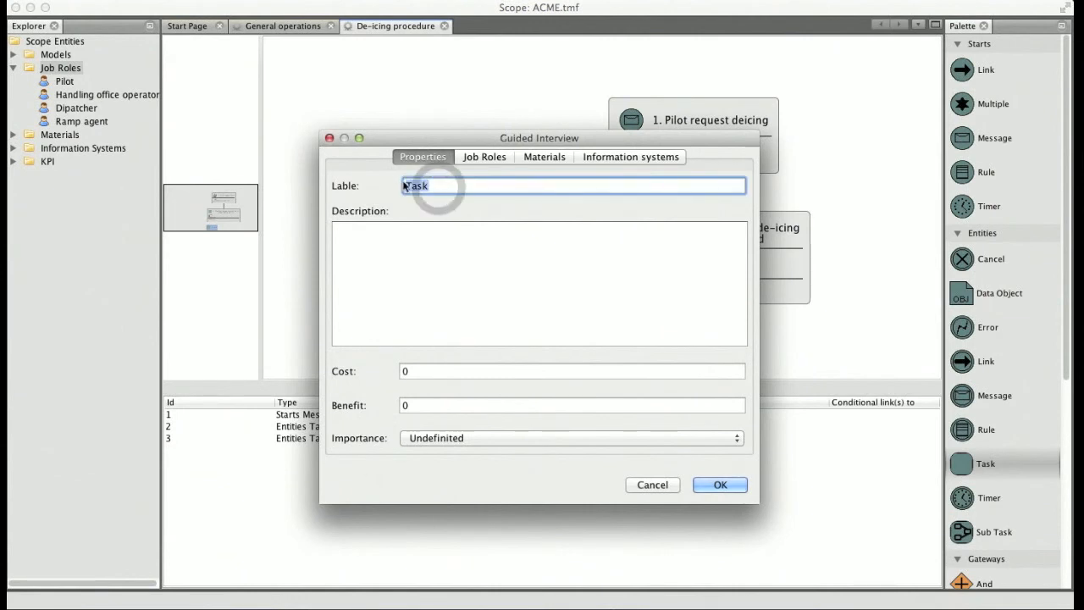
{"action": "type", "text": "Dipatcher communicate"}
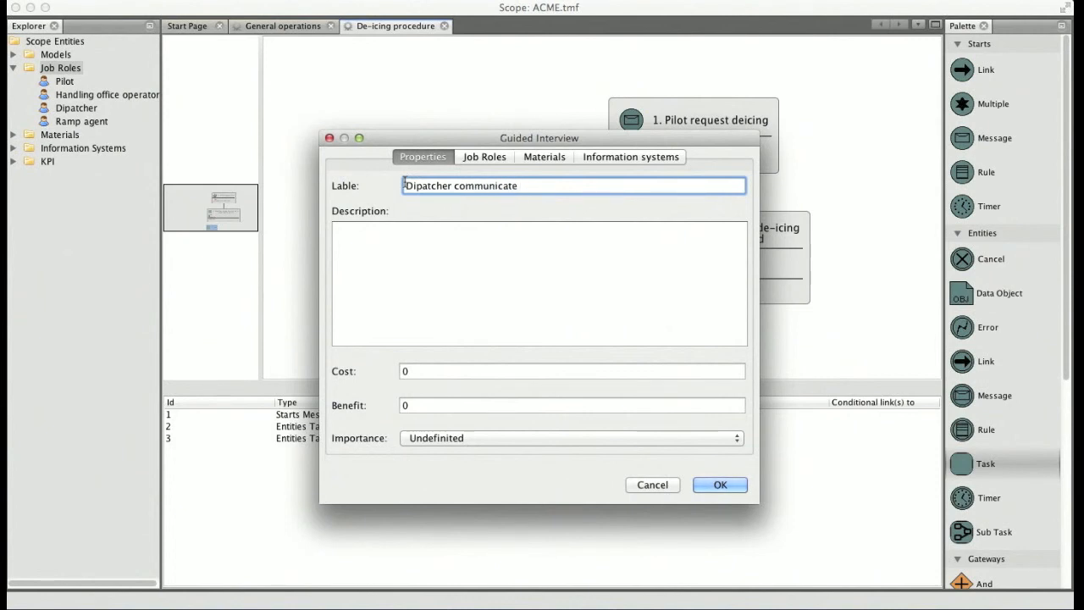
{"action": "type", "text": " to Ramp agent"}
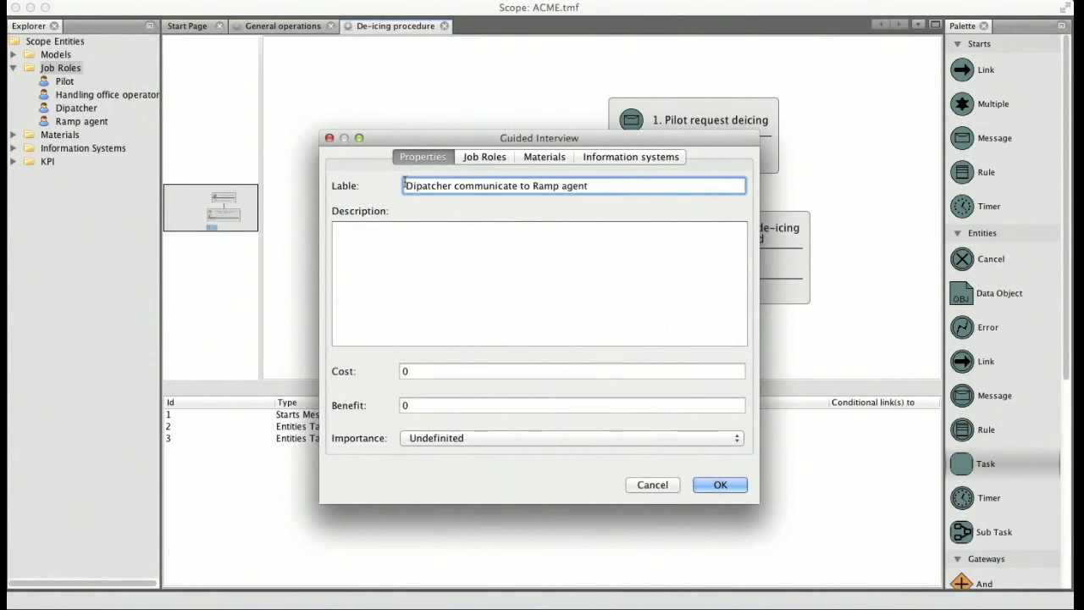
{"action": "type", "text": " type of de-icing"}
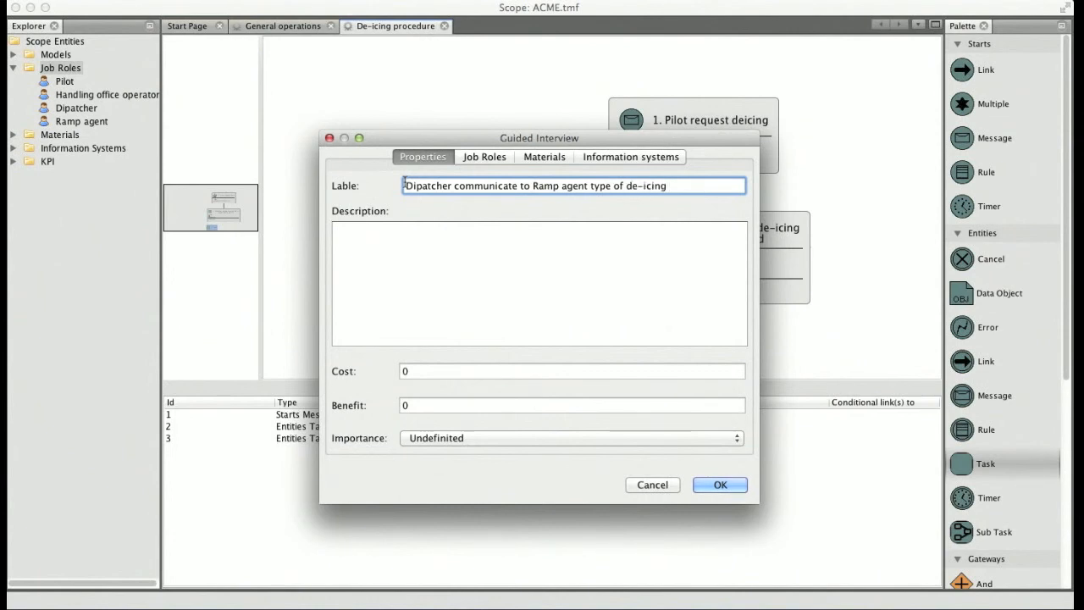
{"action": "type", "text": " to be performed"}
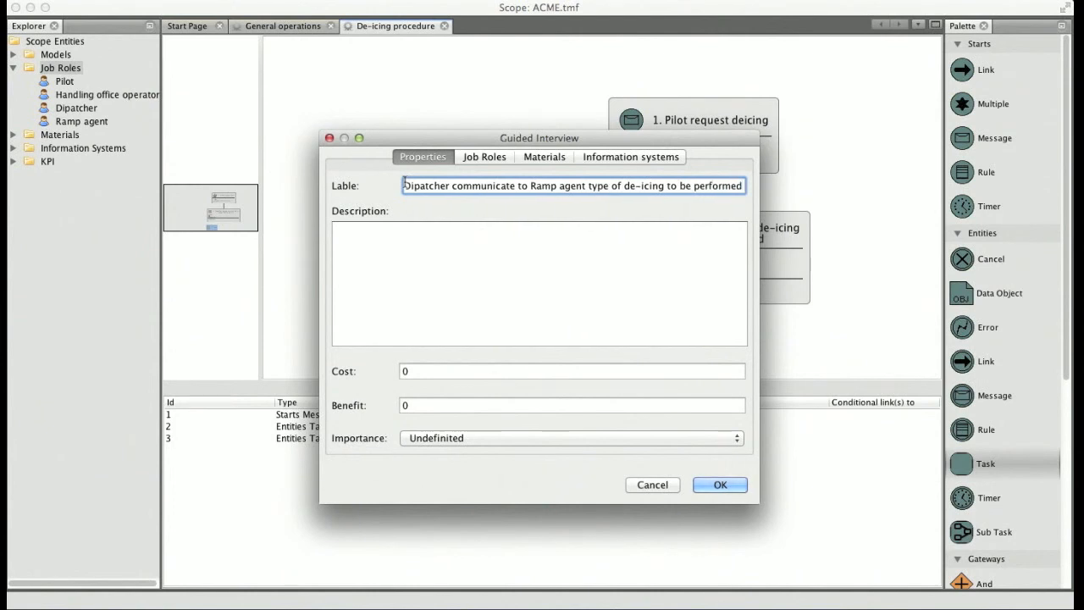
{"action": "type", "text": " and f"}
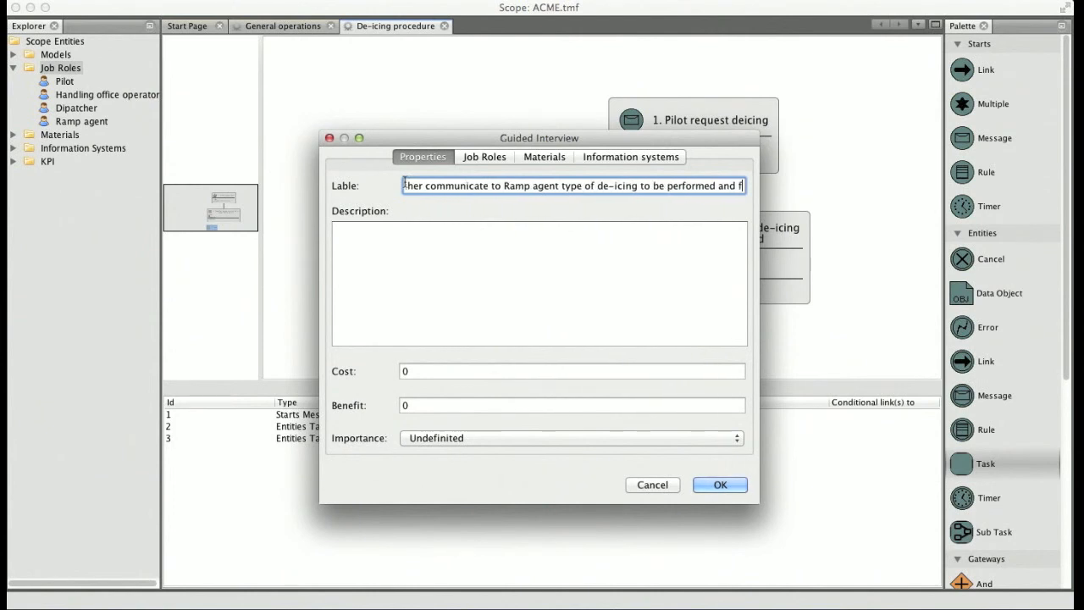
{"action": "type", "text": "light number"}
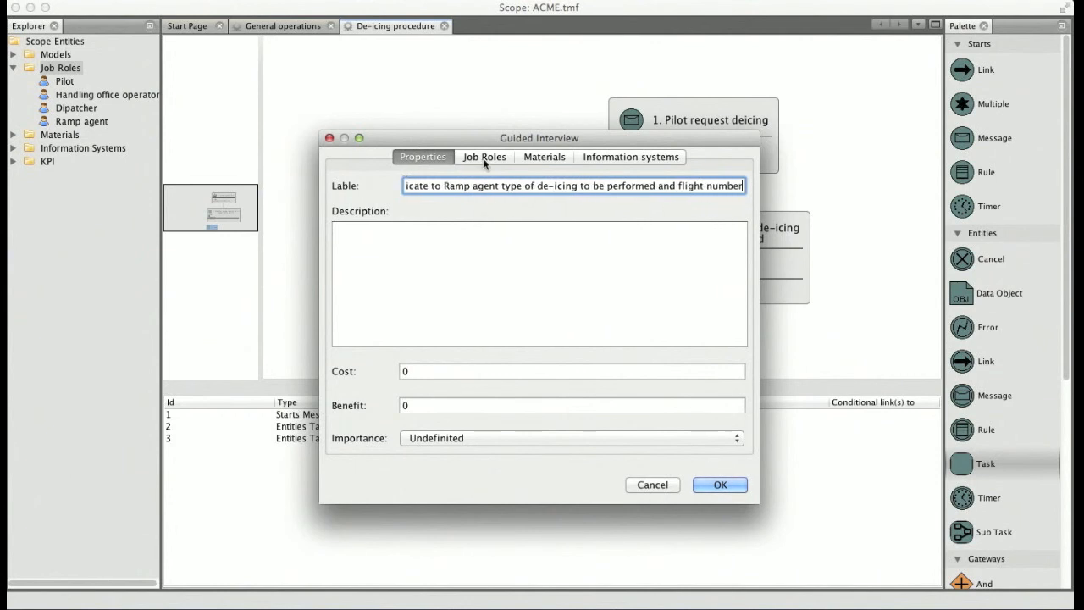
Assign the job roles Dipatcher and Ramp agent to the new task and apply its settings
{"action": "left_click", "coordinate": [485, 157]}
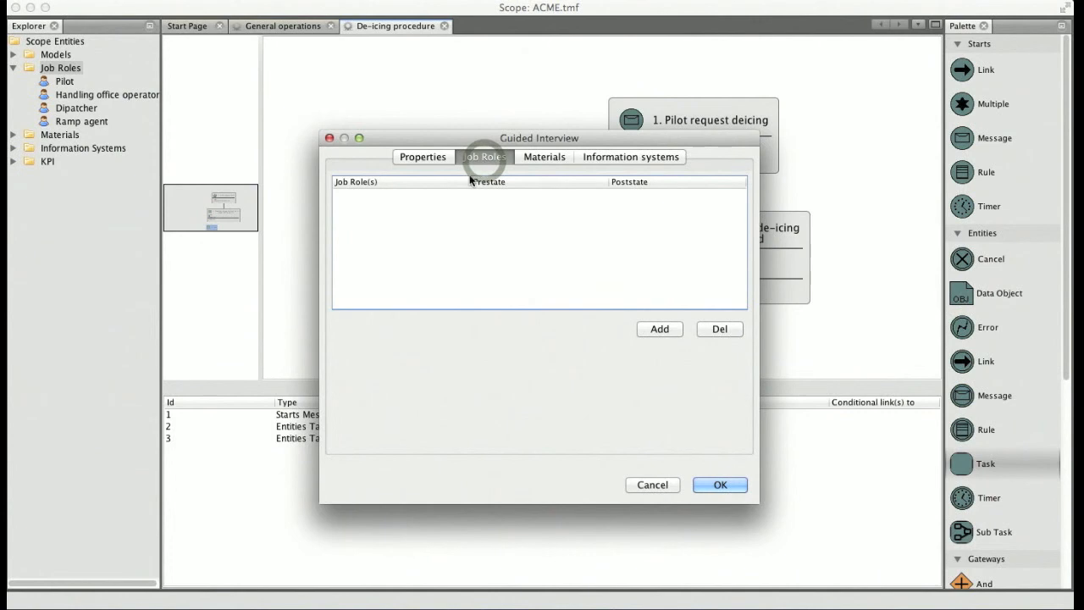
{"action": "left_click", "coordinate": [667, 334]}
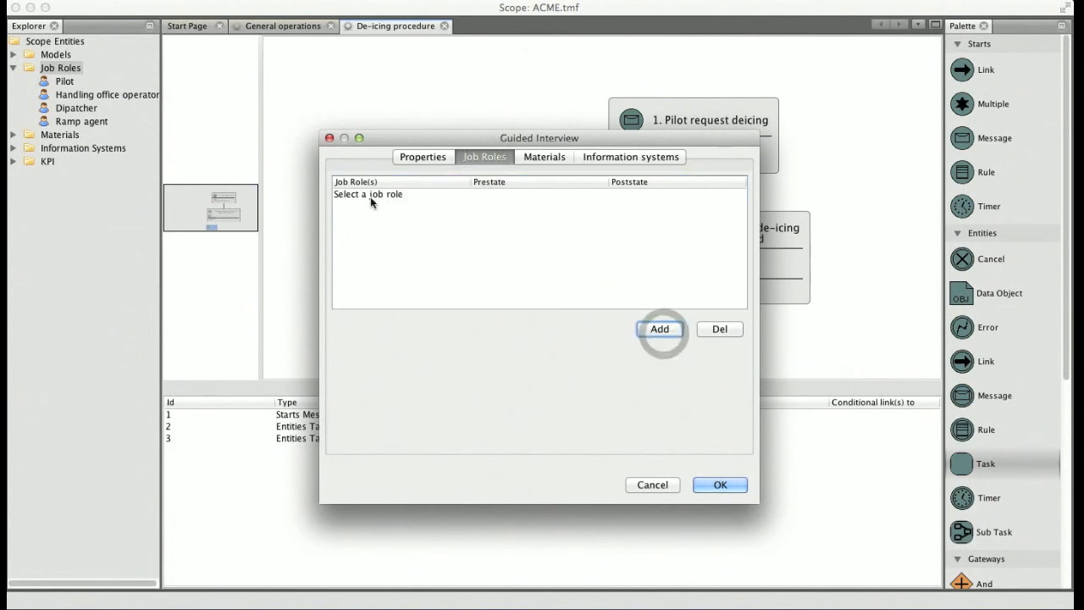
{"action": "left_click", "coordinate": [372, 195]}
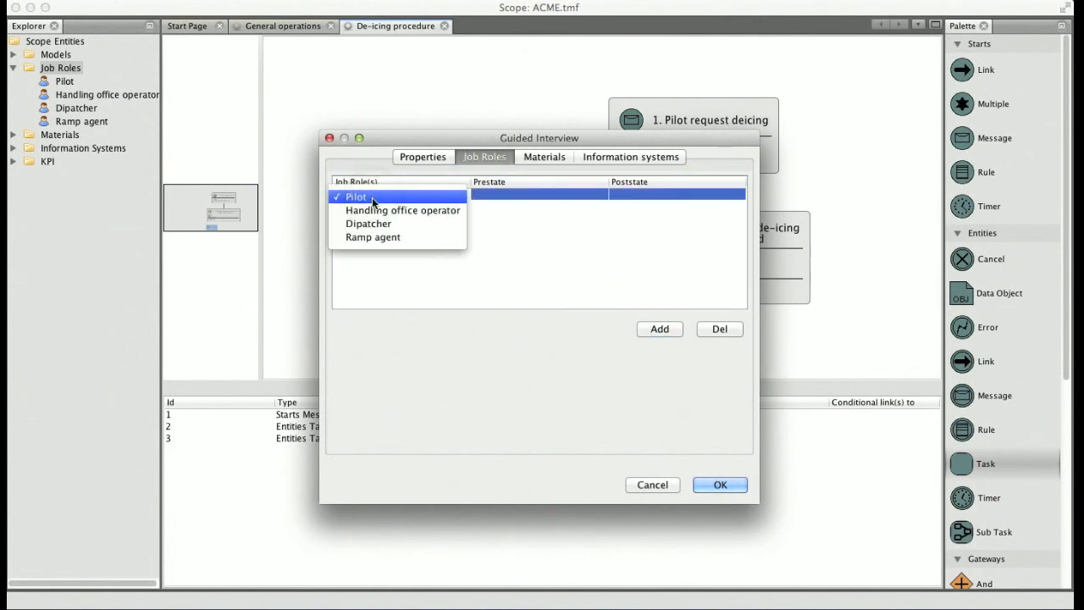
{"action": "left_click", "coordinate": [372, 223]}
{"action": "left_click", "coordinate": [654, 330]}
{"action": "left_click", "coordinate": [359, 207]}
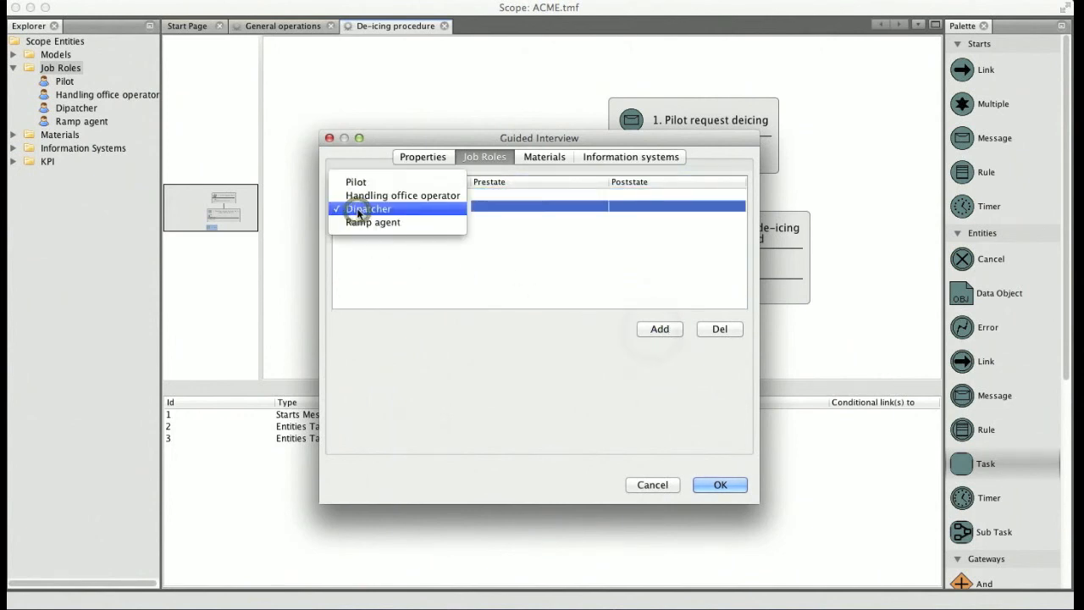
{"action": "left_click", "coordinate": [365, 223]}
{"action": "left_click", "coordinate": [363, 226]}
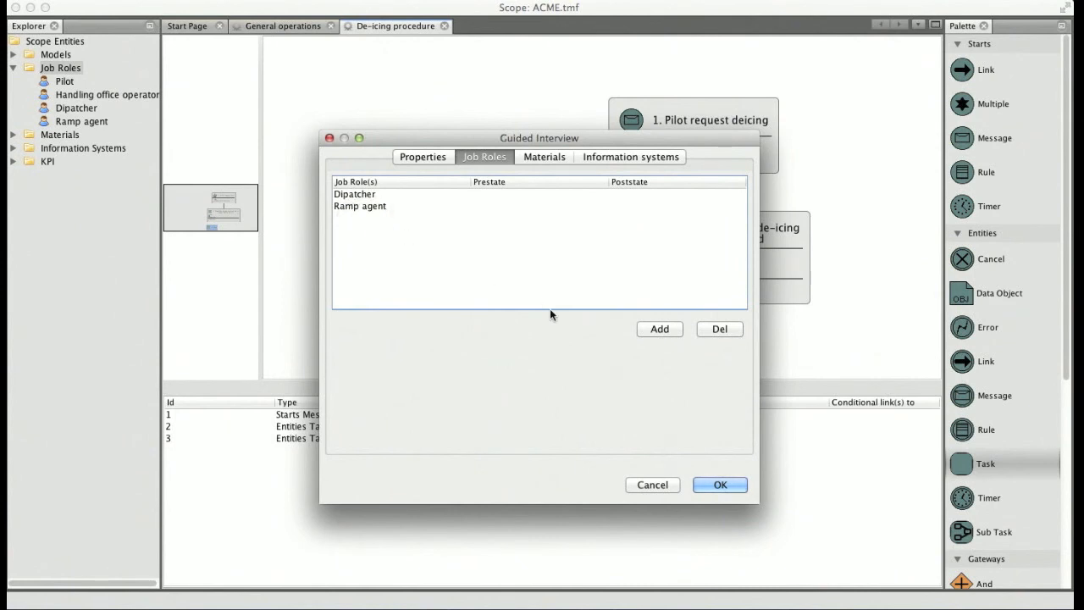
{"action": "left_click", "coordinate": [712, 485]}
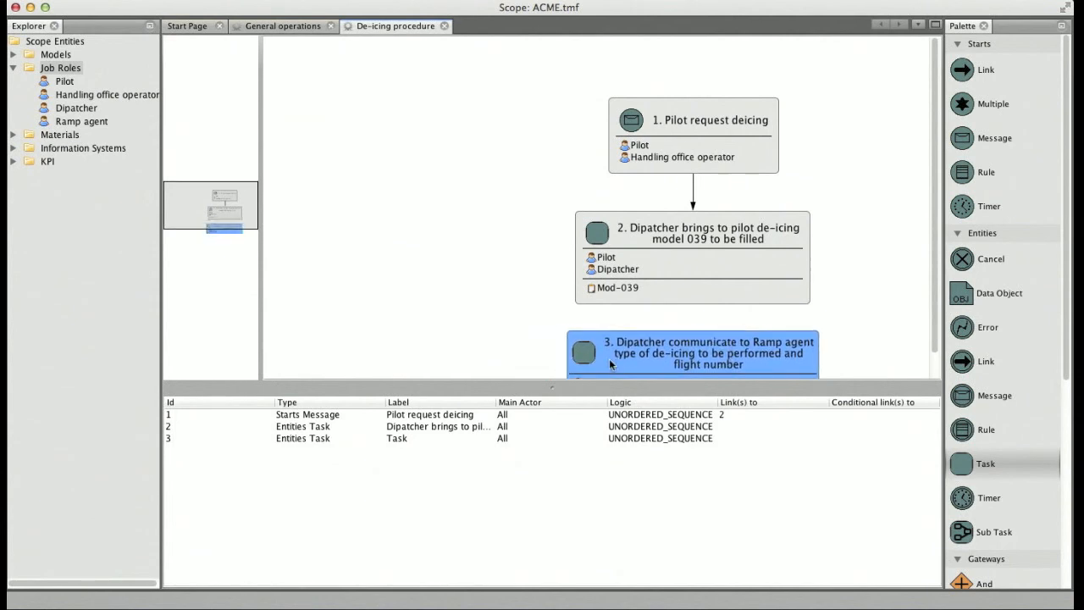
Create a new information system named "VHF Radio" with the category Telephone
{"action": "right_click", "coordinate": [82, 151]}
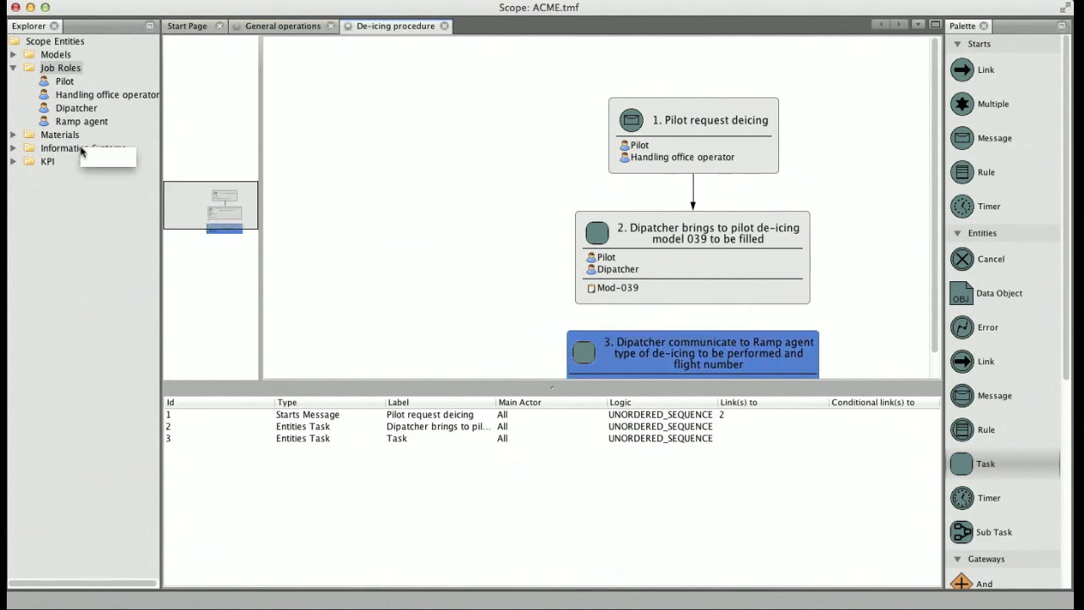
{"action": "left_click", "coordinate": [102, 159]}
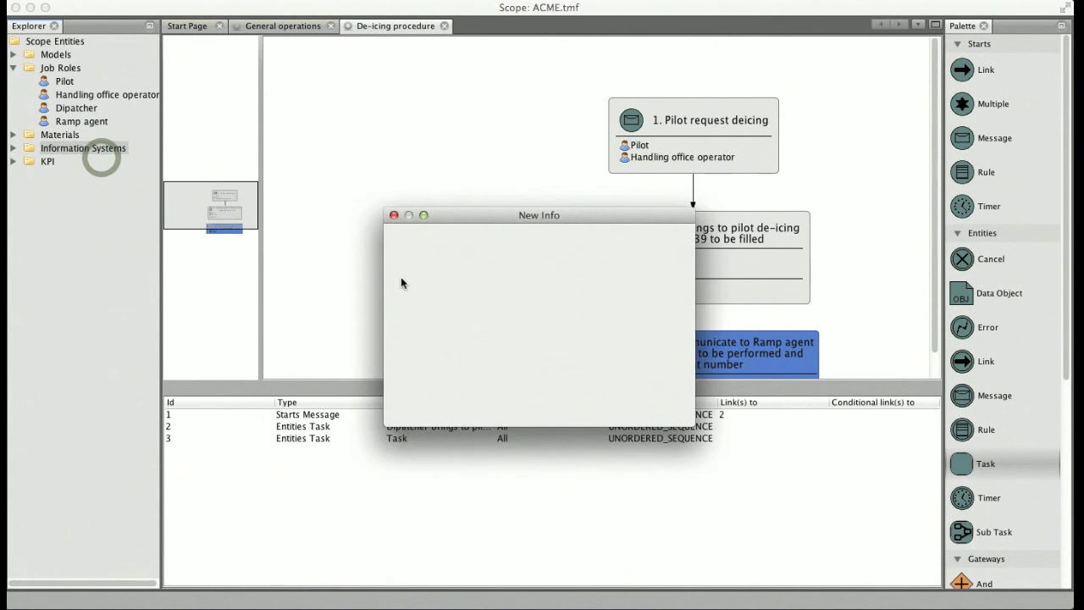
{"action": "left_click", "coordinate": [485, 241]}
{"action": "type", "text": "VHF R"}
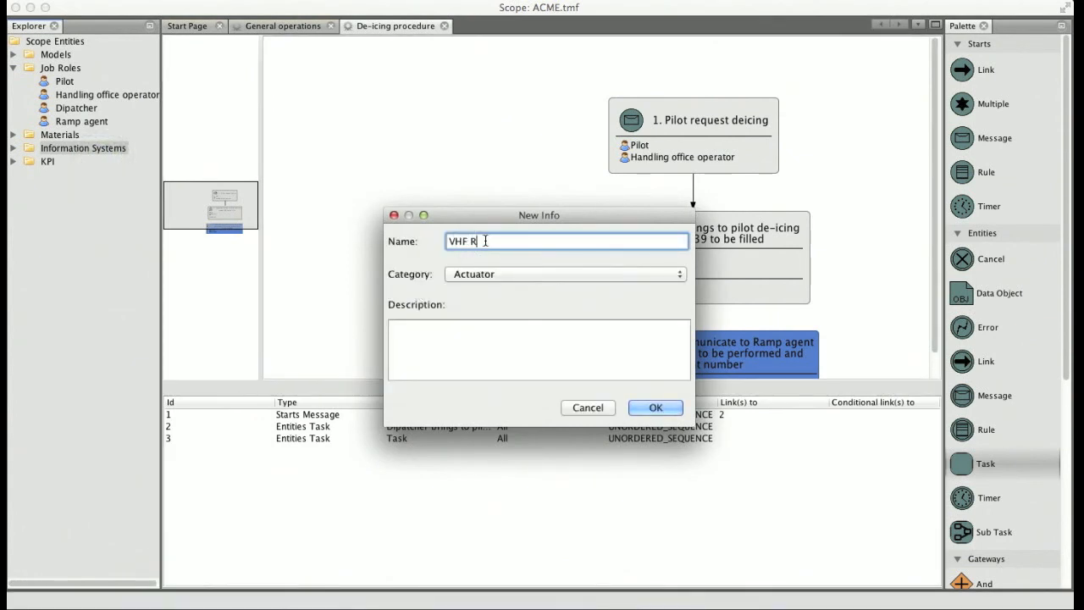
{"action": "type", "text": "adio"}
{"action": "left_click", "coordinate": [514, 274]}
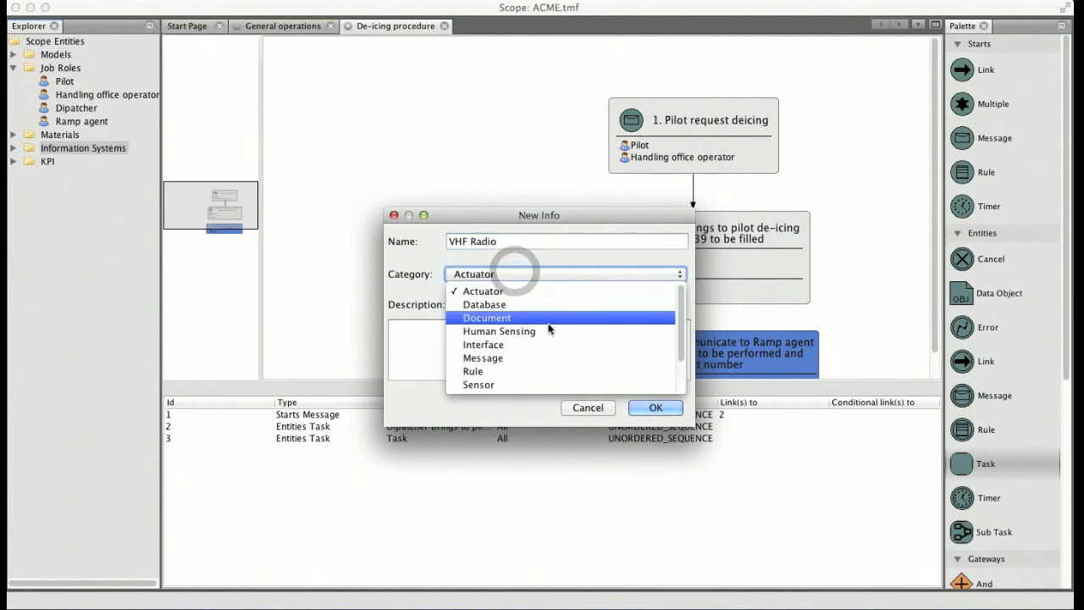
{"action": "scroll", "coordinate": [553, 341], "scroll_direction": "down", "scroll_amount": 3}
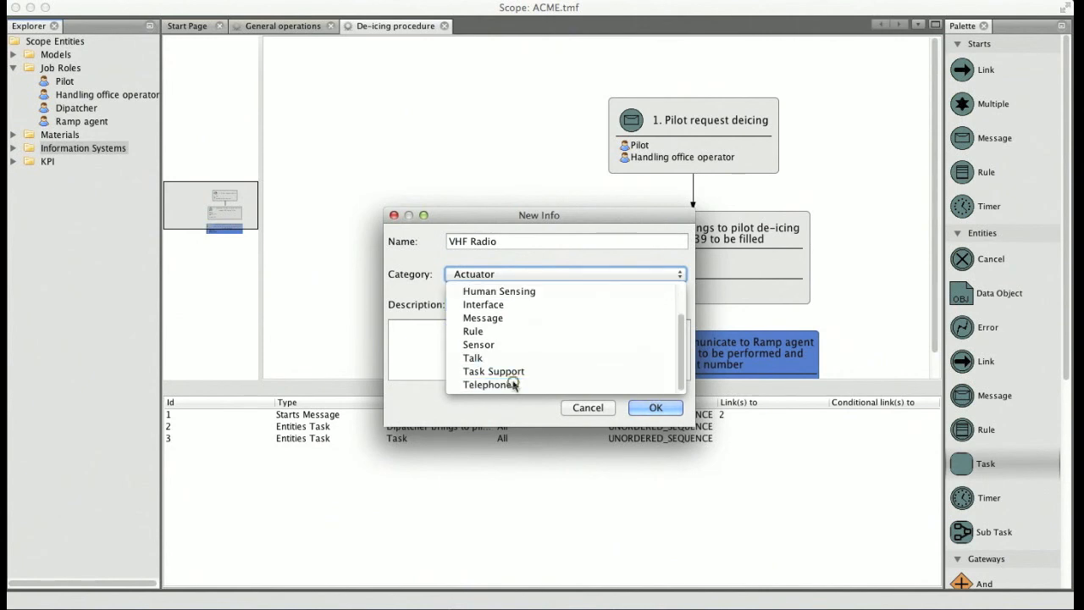
{"action": "left_click", "coordinate": [640, 409]}
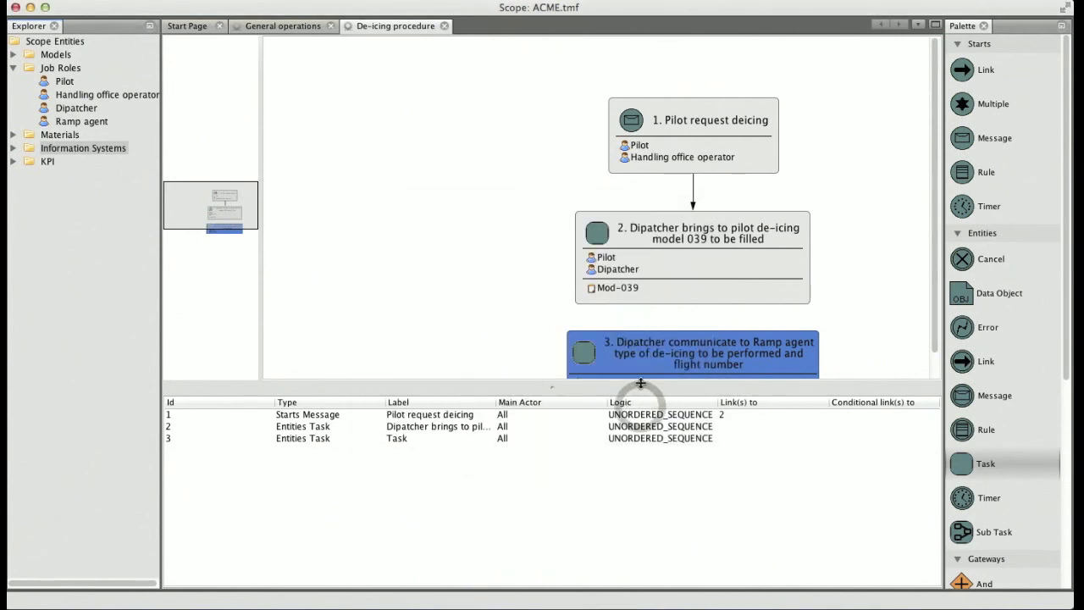
Add the information system VHF Radio to the Ramp agent communication task and apply its settings
{"action": "right_click", "coordinate": [653, 354]}
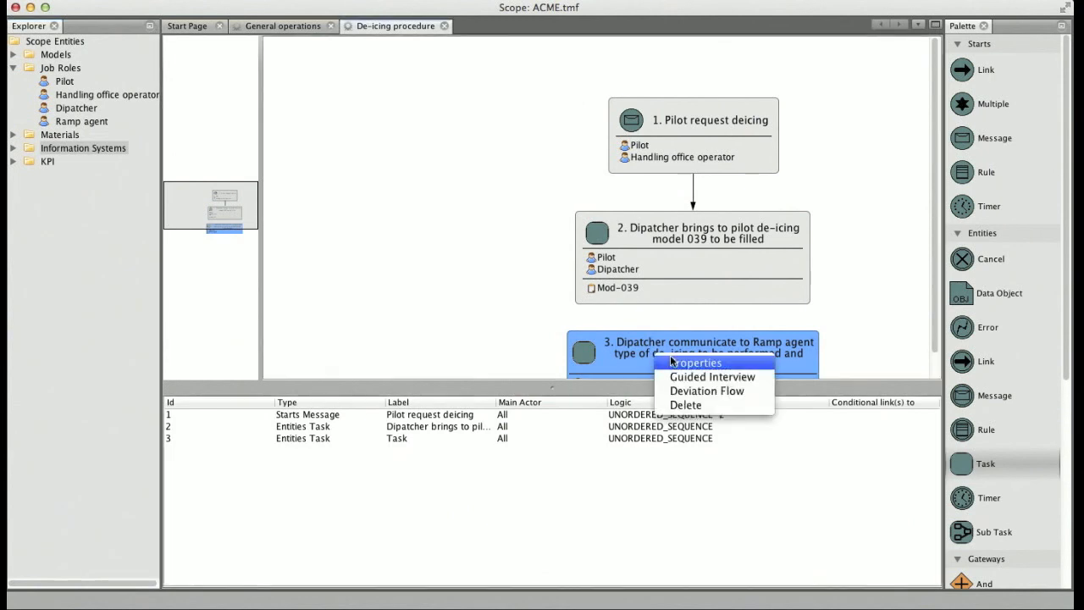
{"action": "left_click", "coordinate": [676, 362]}
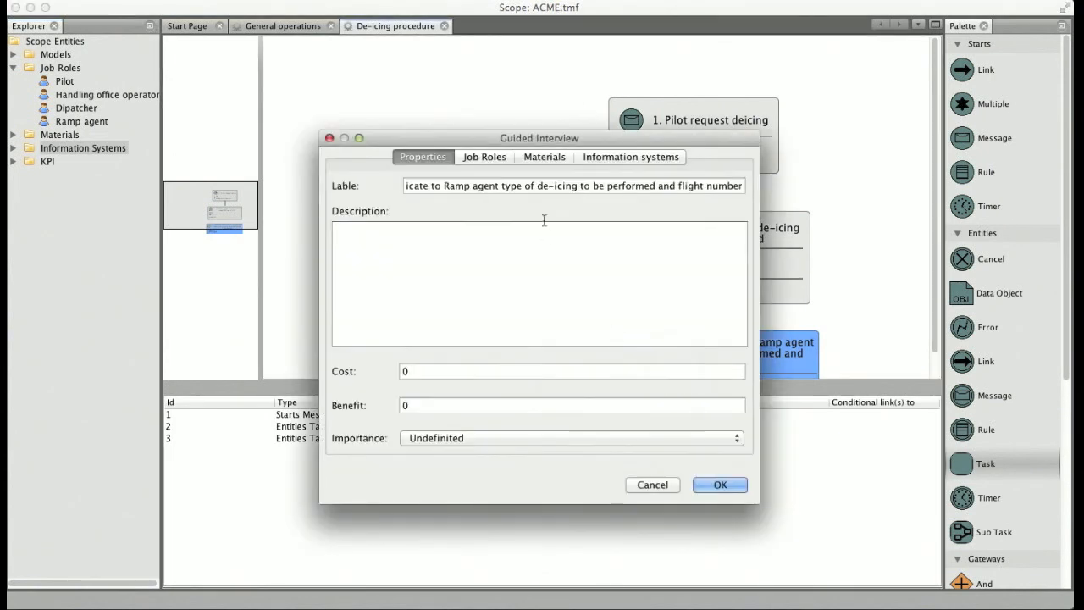
{"action": "left_click", "coordinate": [605, 158]}
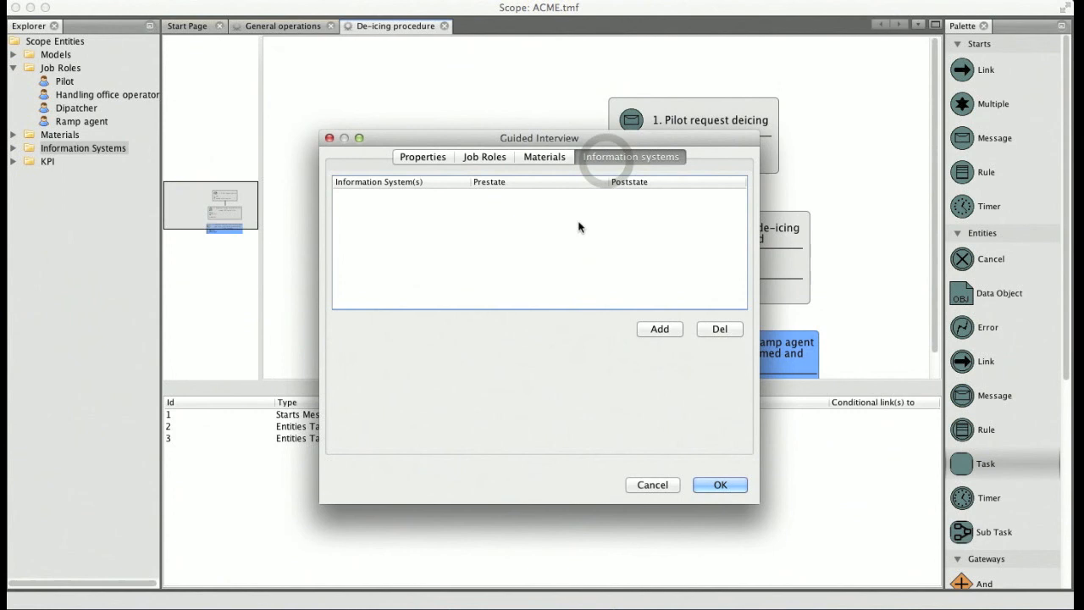
{"action": "left_click", "coordinate": [660, 330]}
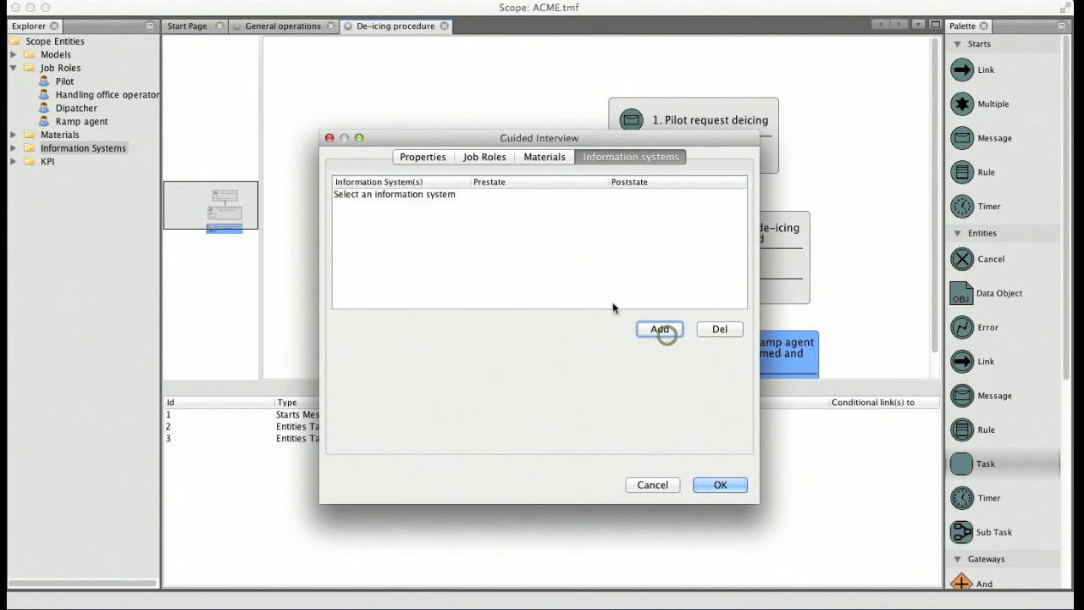
{"action": "left_click", "coordinate": [429, 196]}
{"action": "left_click", "coordinate": [399, 210]}
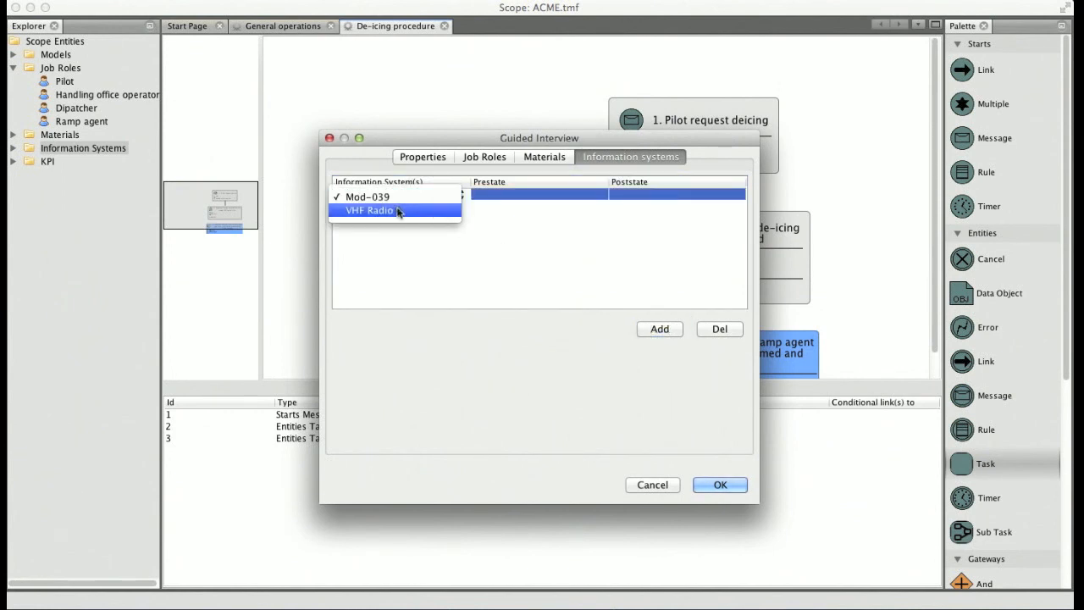
{"action": "left_click", "coordinate": [719, 484]}
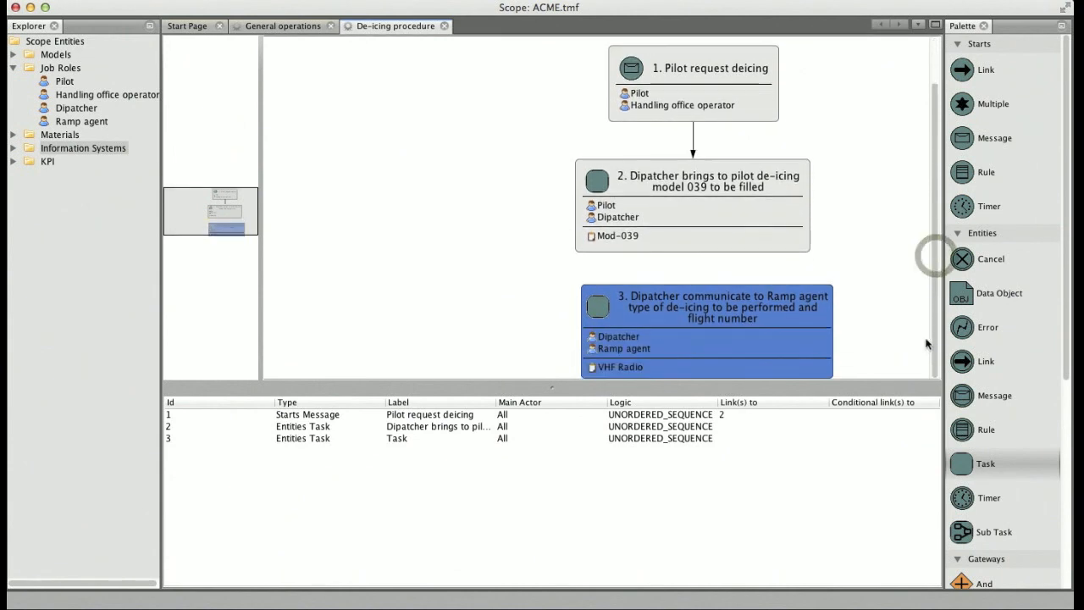
Link the de-icing model 039 task to the Ramp agent communication task and align the latter directly beneath it
{"action": "left_click_drag", "start_coordinate": [597, 180], "coordinate": [603, 300]}
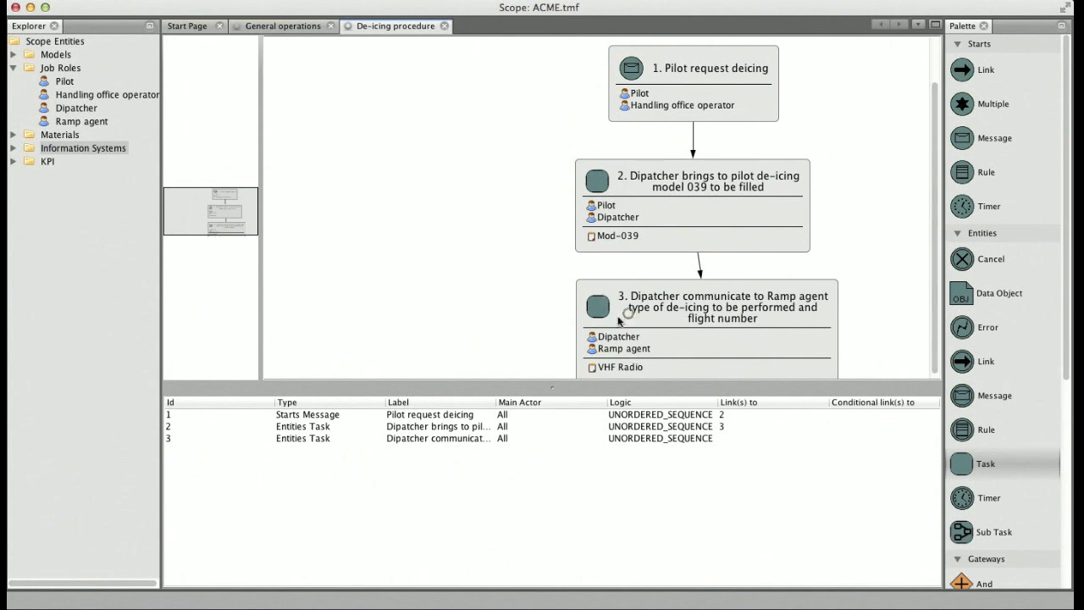
{"action": "left_click", "coordinate": [631, 317]}
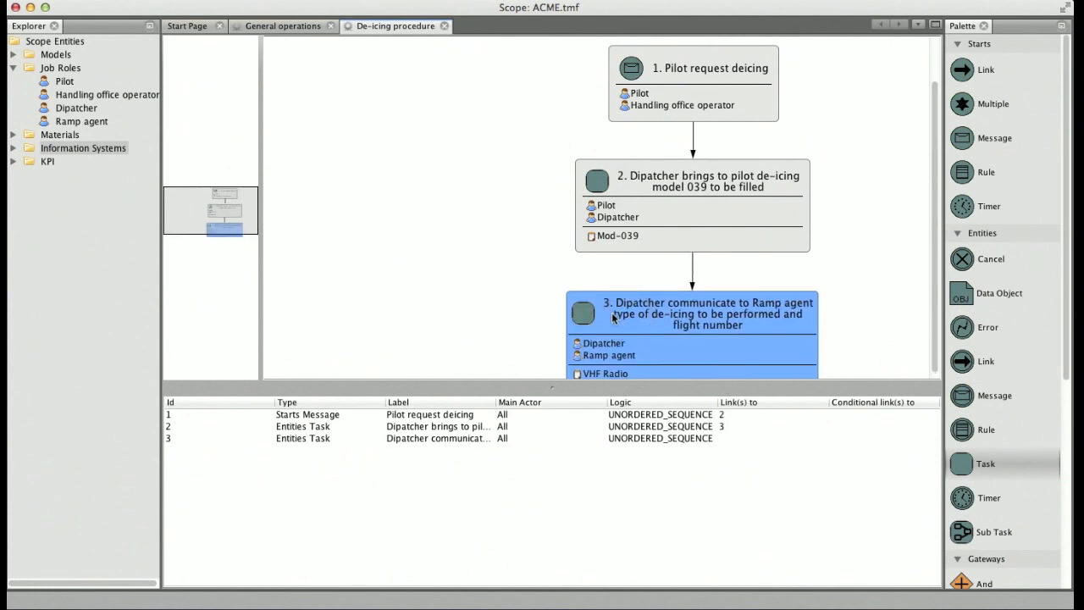